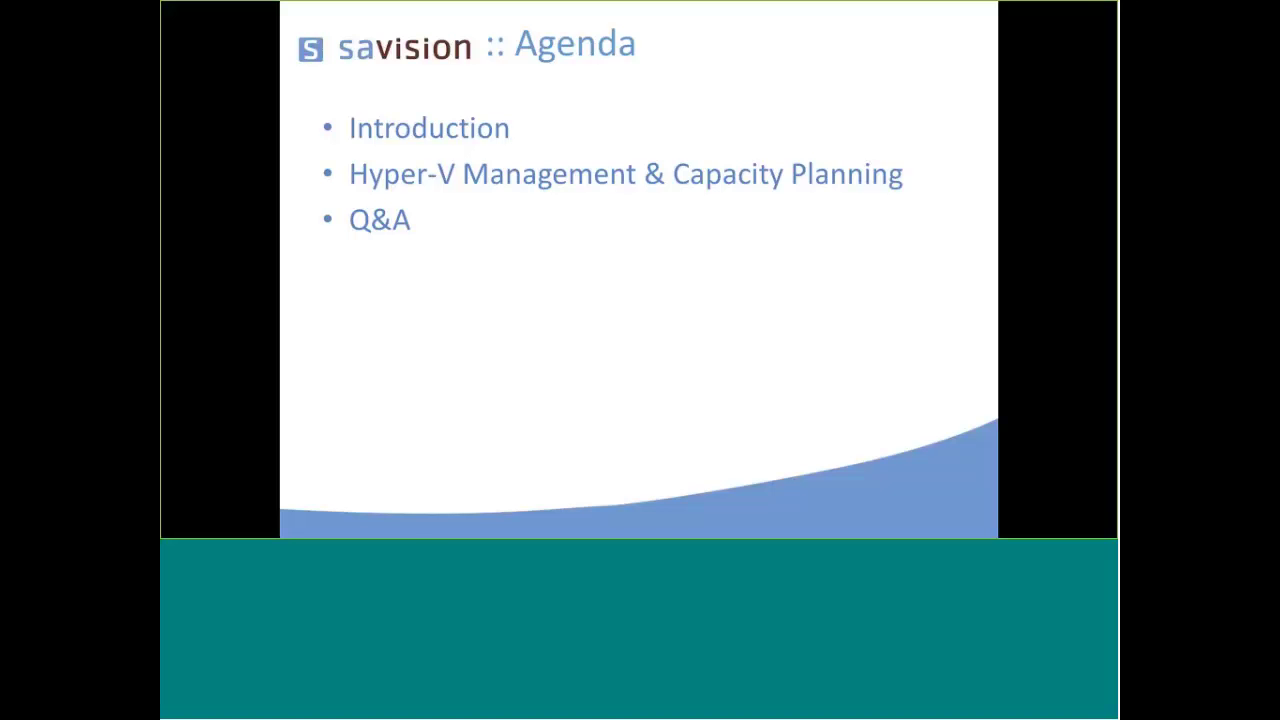
End the slide show, minimize the presentation, and switch to the Remote Desktop session running System Center Operations Manager
key("Escape")
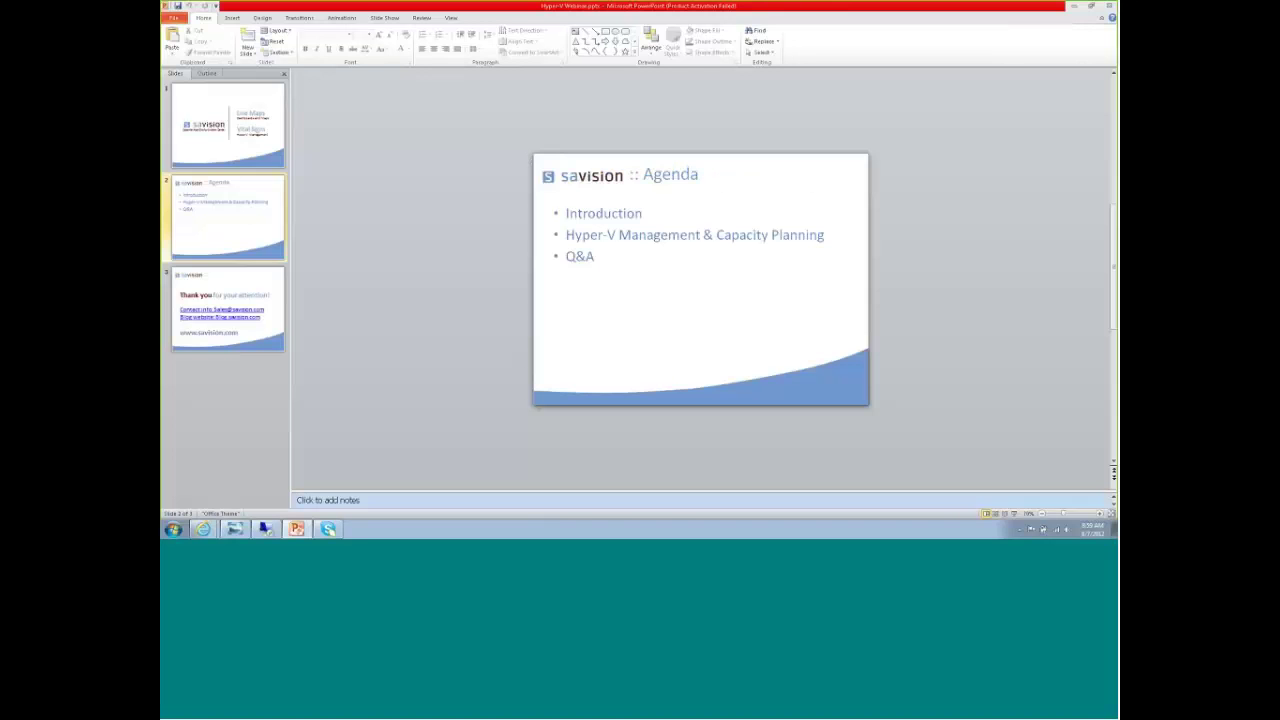
left_click(1073, 8)
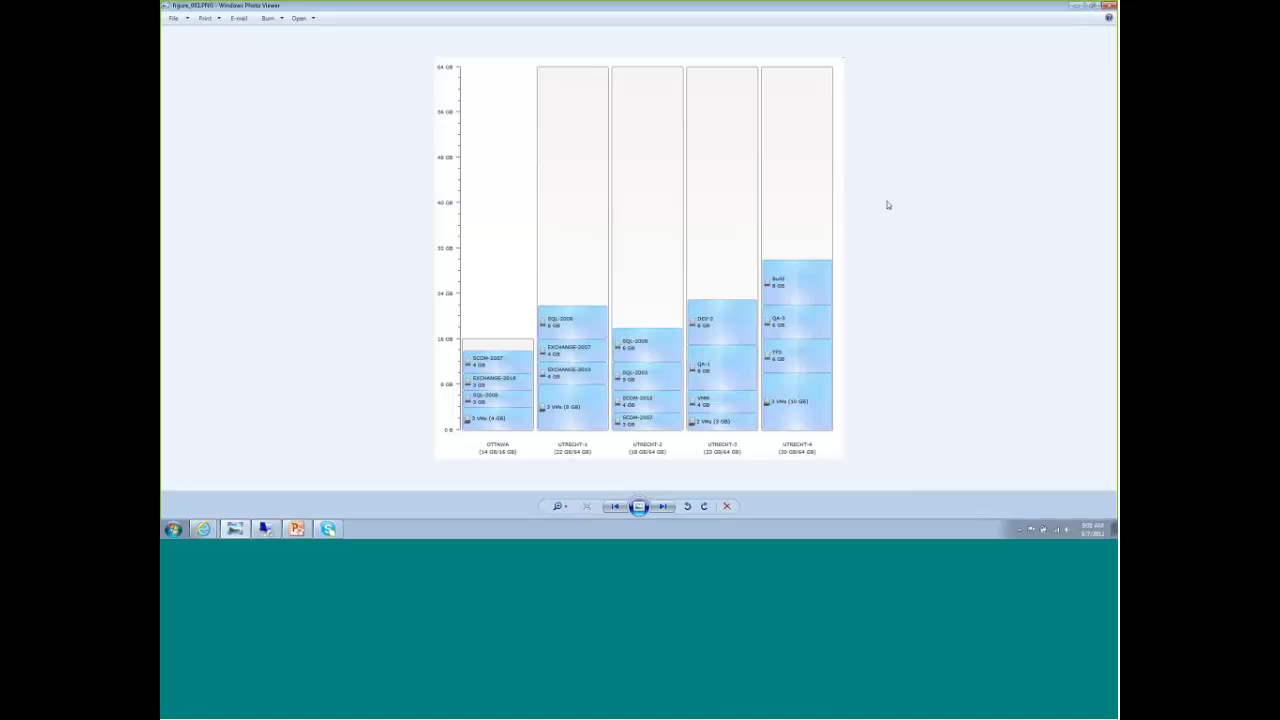
mouse_move(268, 530)
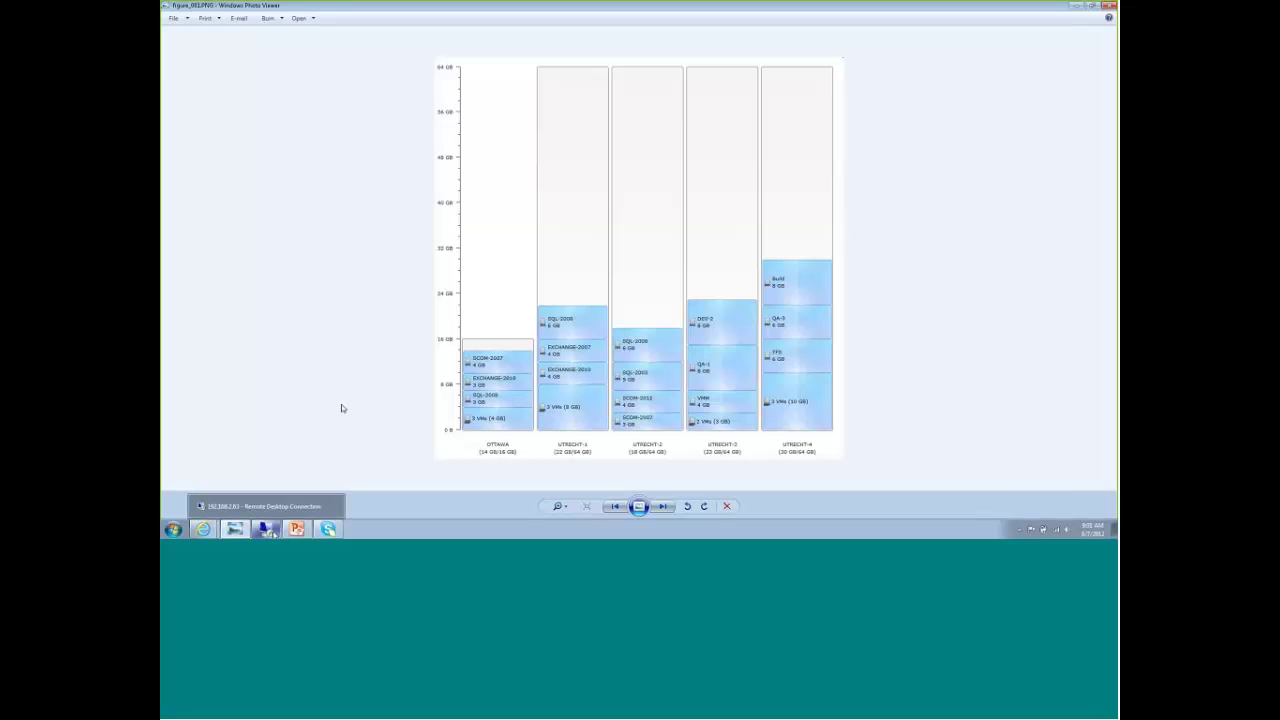
left_click(265, 506)
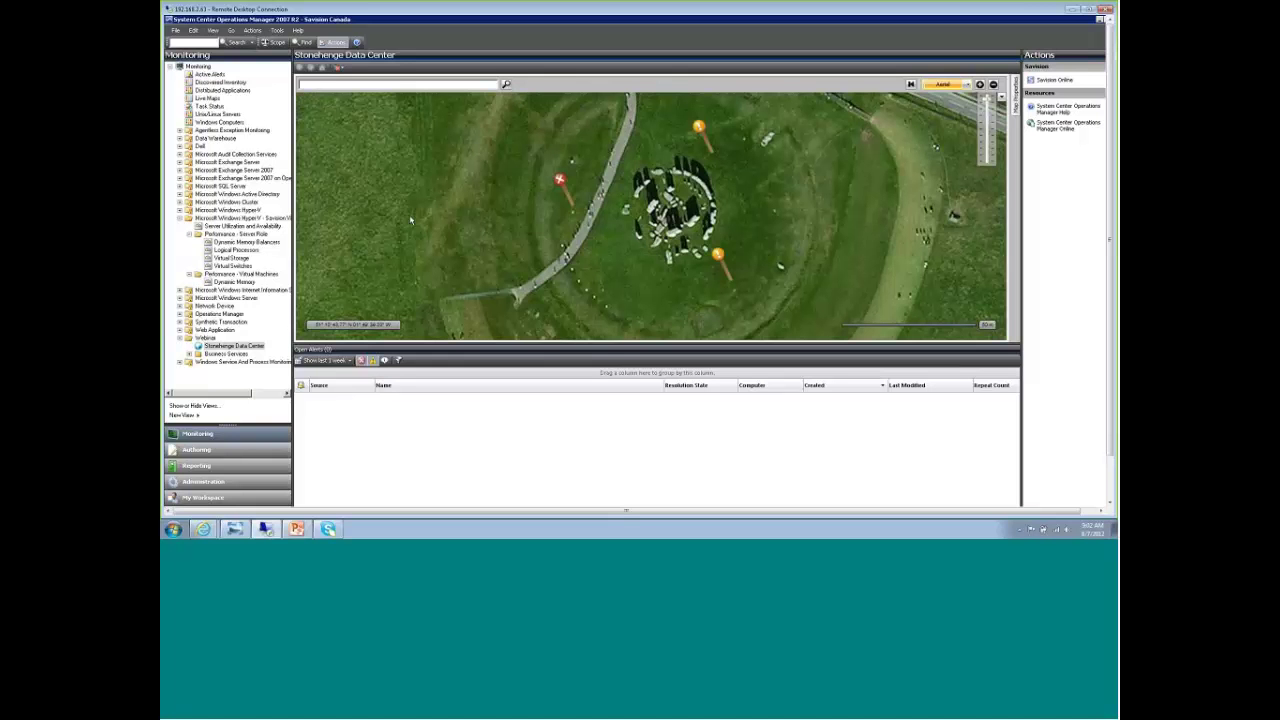
Open Health Explorer for the critical cluster pin on the Stonehenge Data Center map and examine its availability monitors and entity health knowledge
right_click(560, 182)
mouse_move(568, 186)
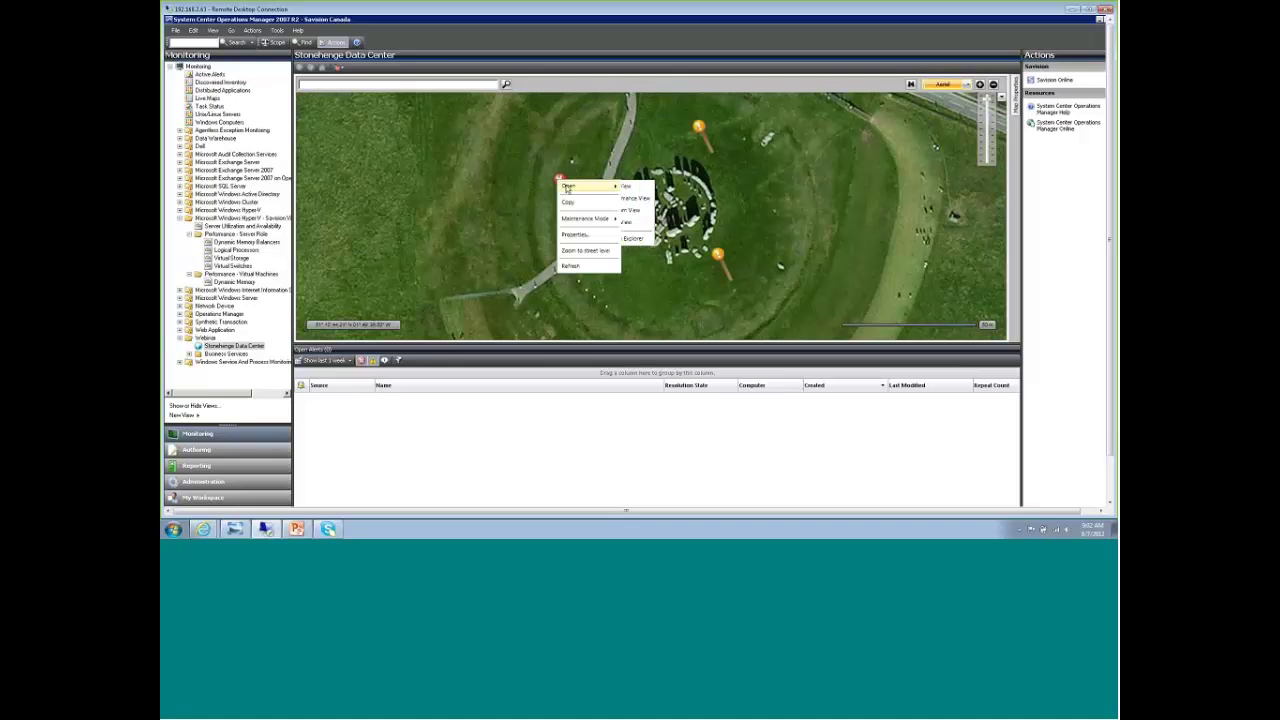
left_click(647, 240)
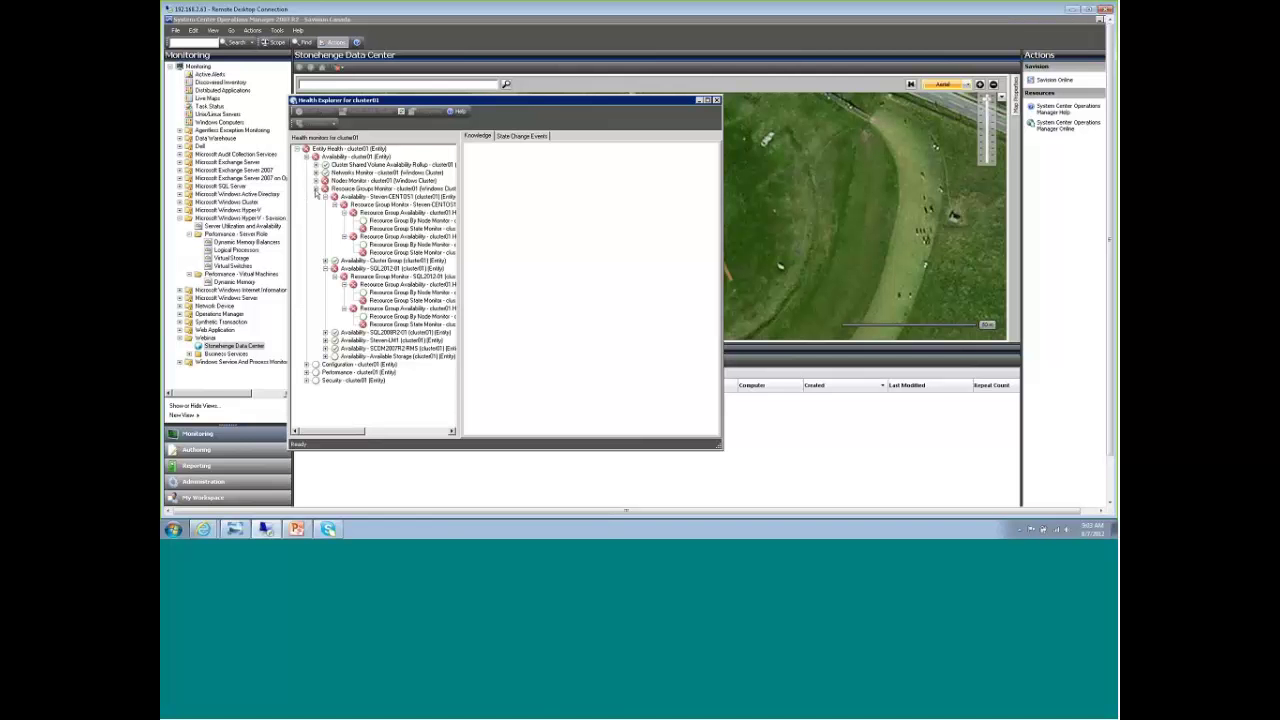
left_click(316, 189)
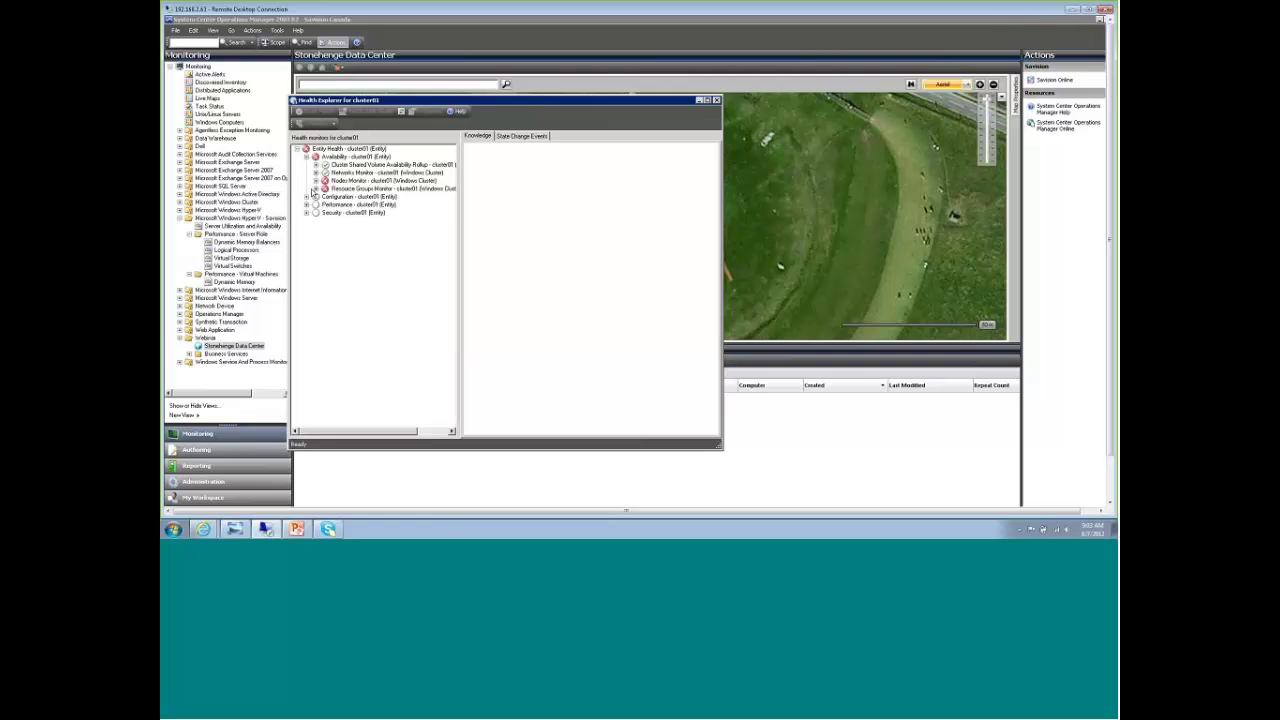
left_click(342, 149)
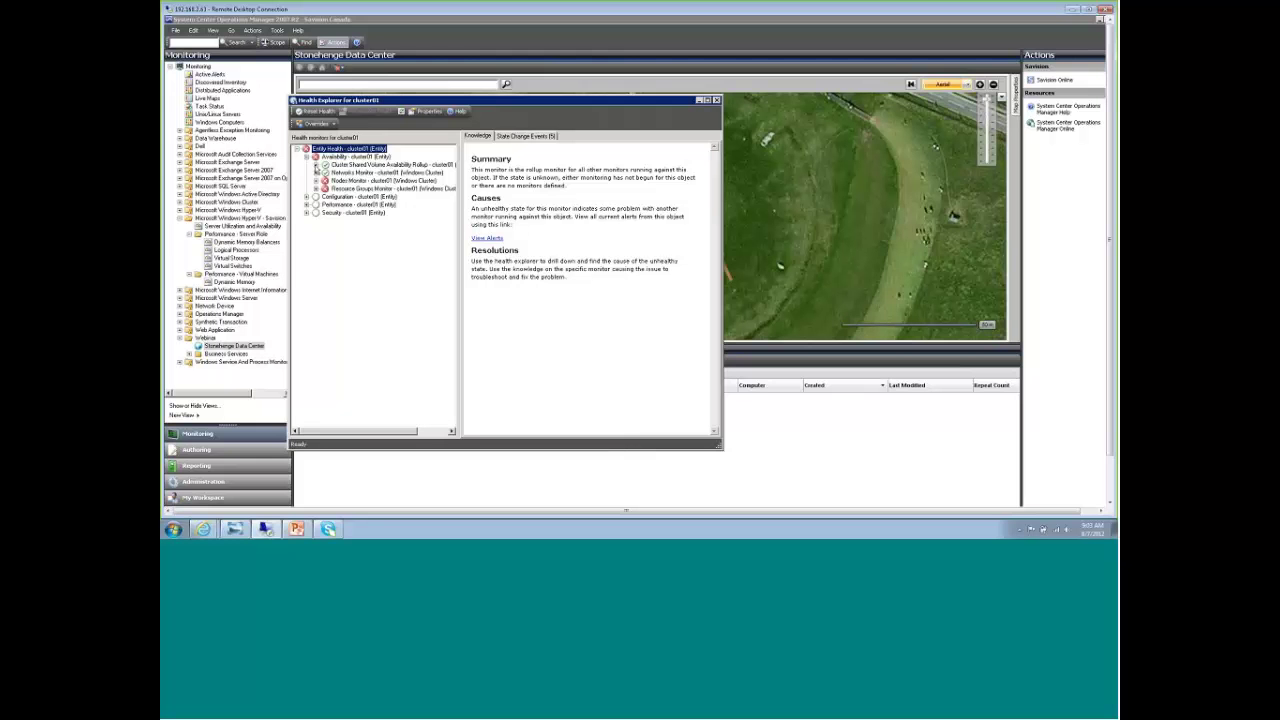
left_click(316, 166)
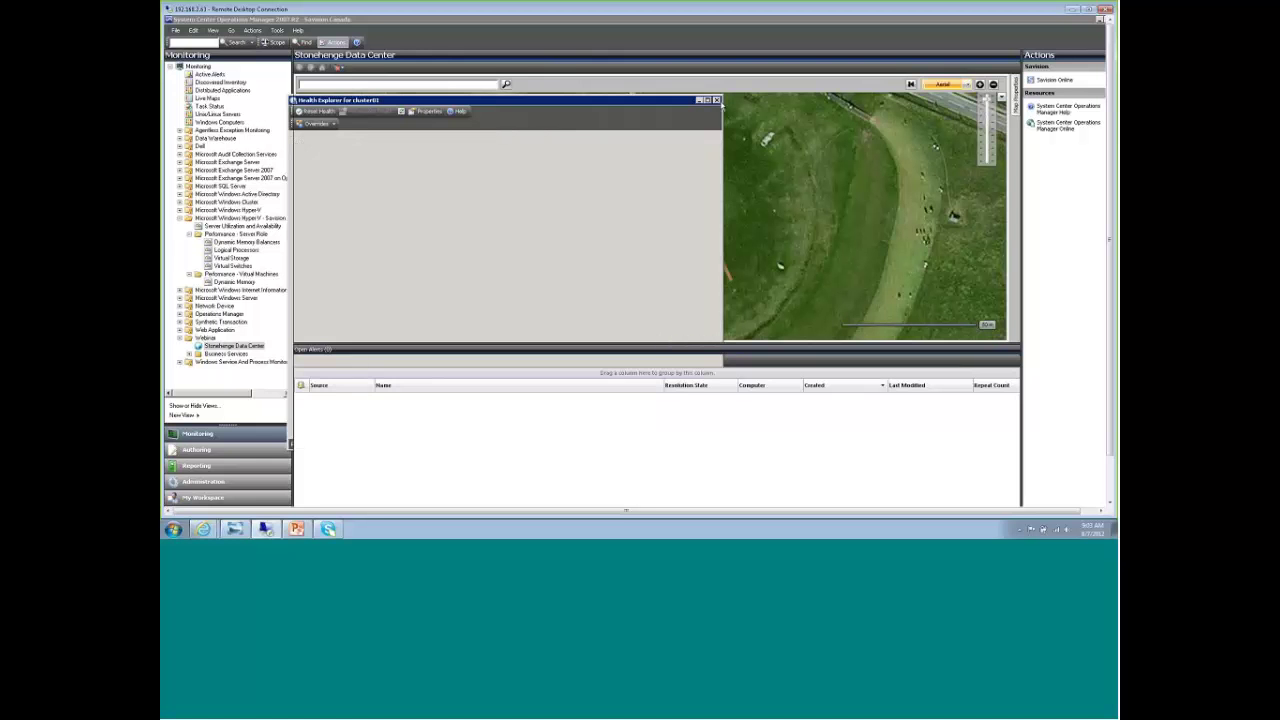
Open Health Explorer for the warning pin north of the stone circle and inspect the HYPERV01 Availability monitors
right_click(702, 130)
mouse_move(712, 137)
left_click(778, 187)
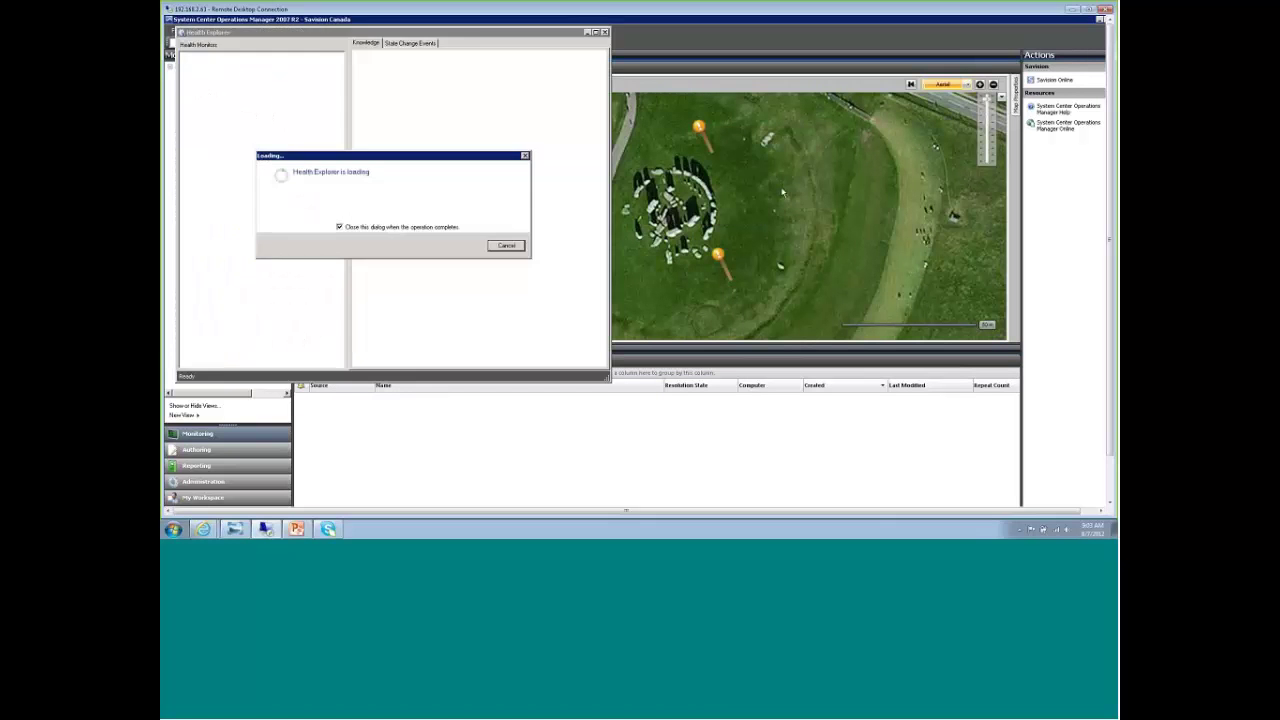
left_click_drag(561, 70, 602, 86)
left_click(285, 119)
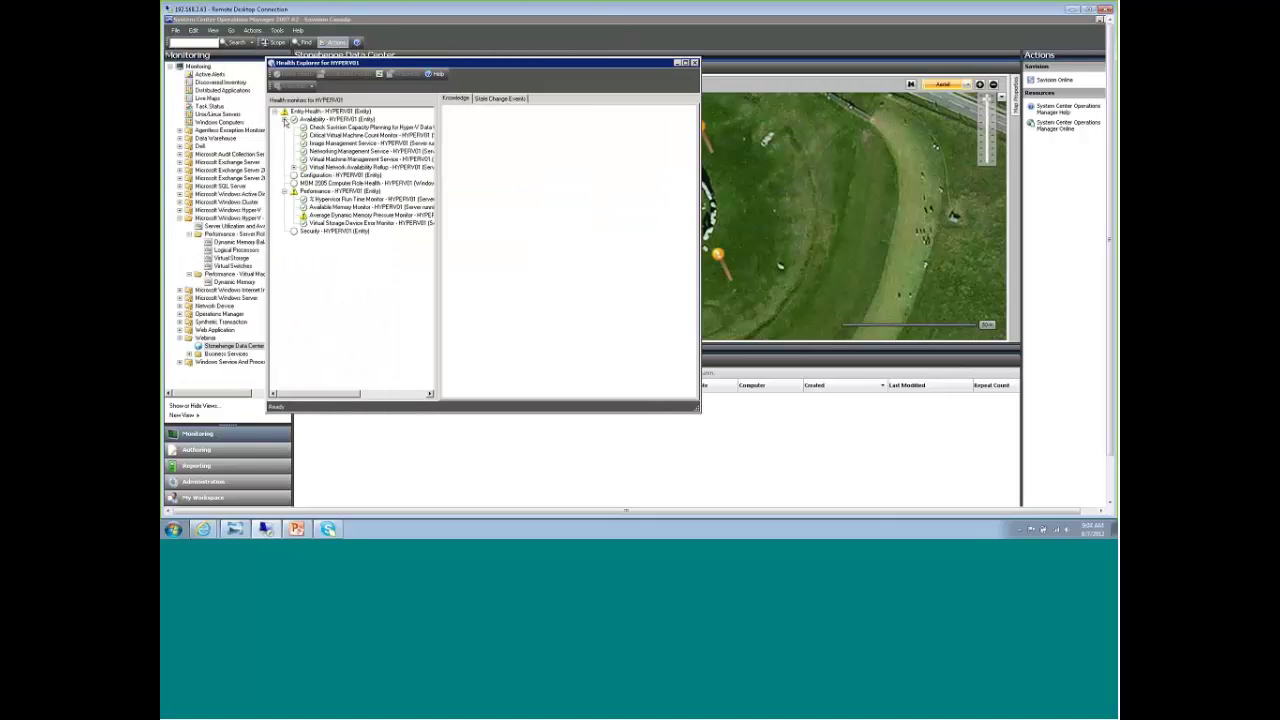
Read the knowledge for HYPERV01's critical VM count, hypervisor run time, available memory, dynamic memory pressure and storage error monitors, and close Health Explorer
left_click(320, 135)
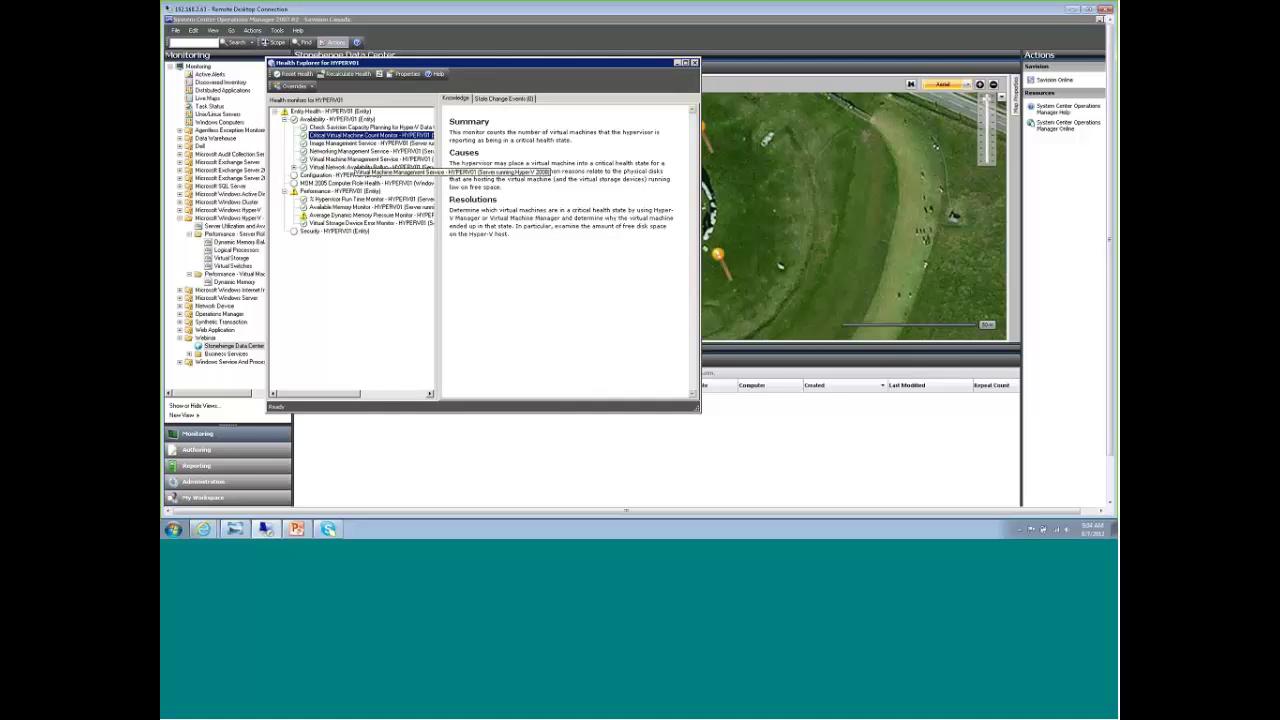
left_click(356, 200)
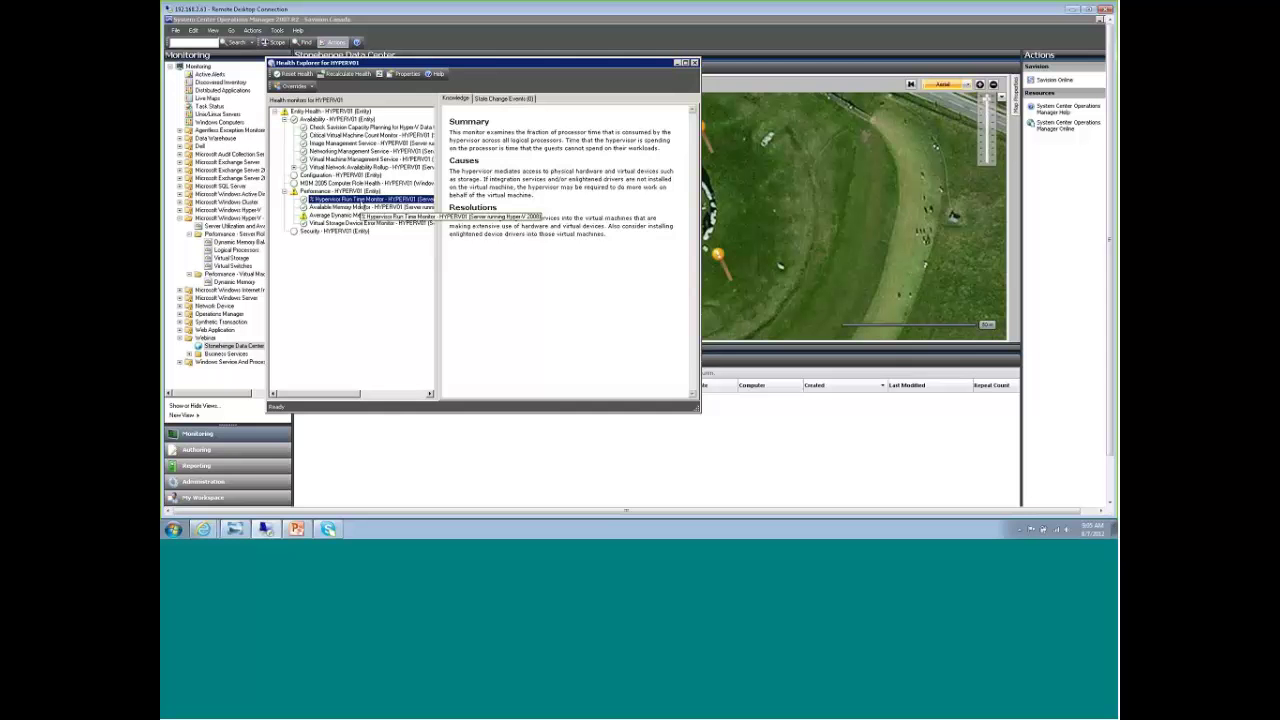
left_click(365, 207)
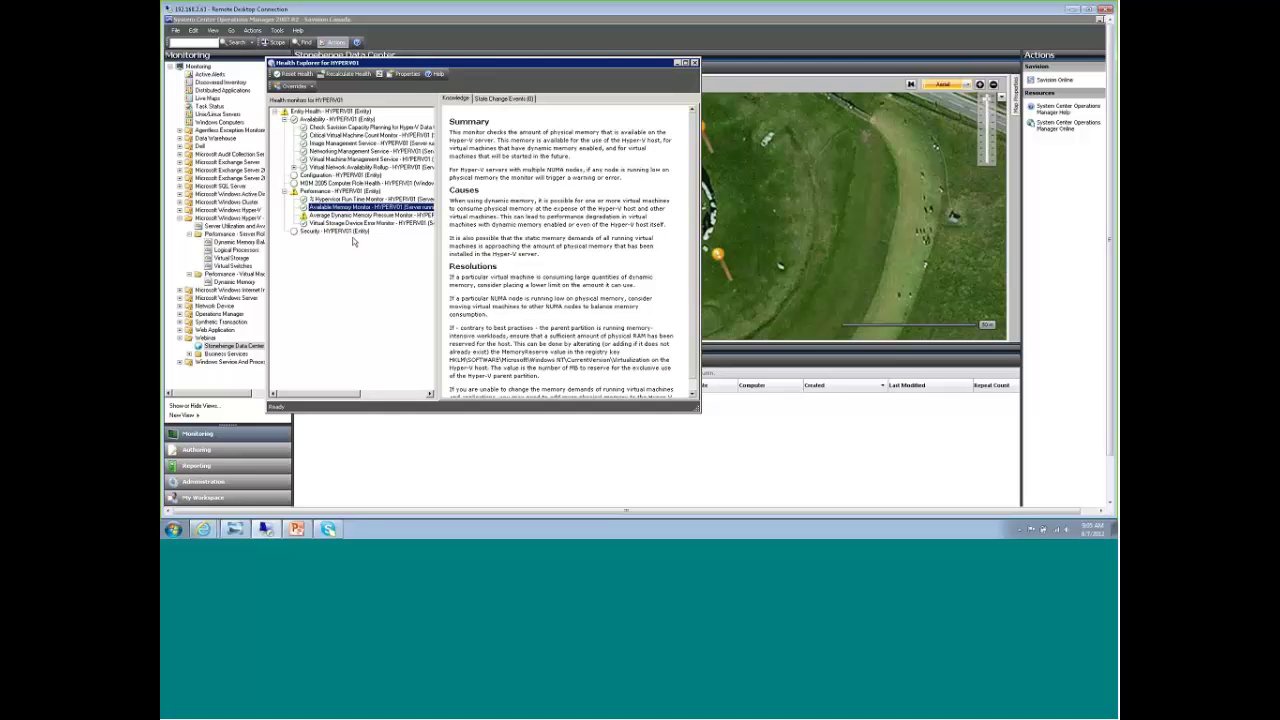
left_click(350, 216)
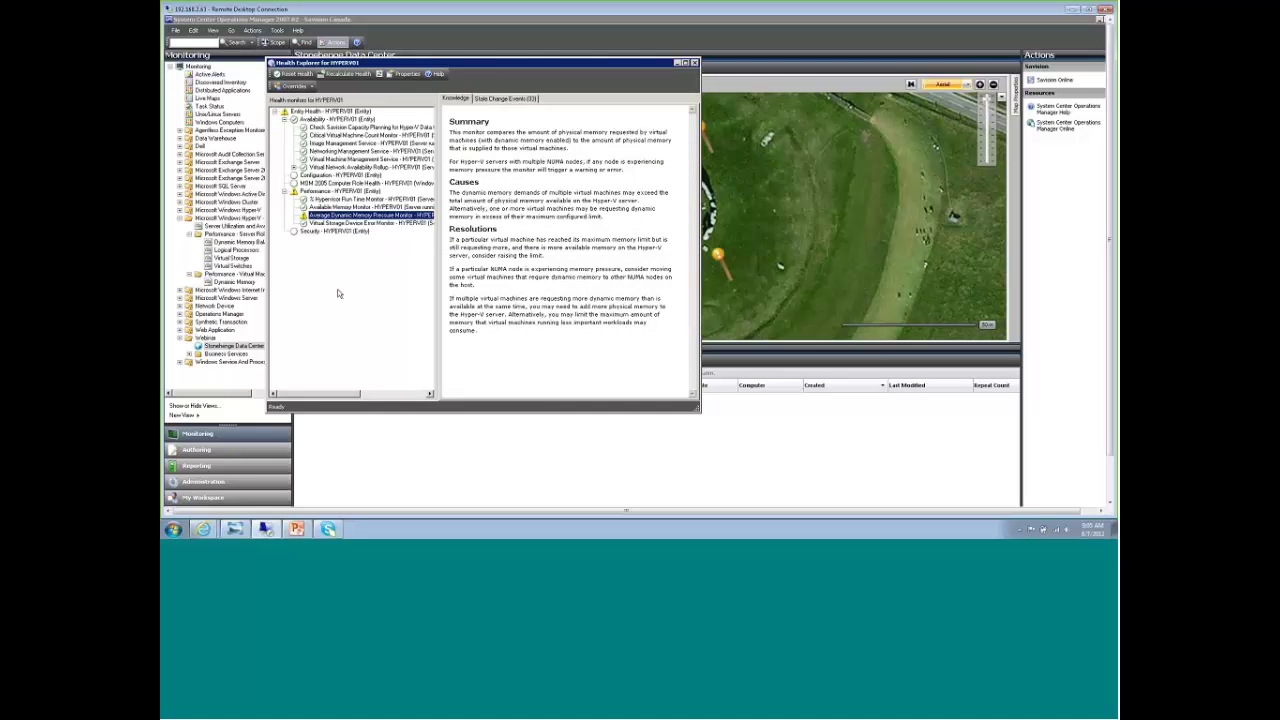
key("Down")
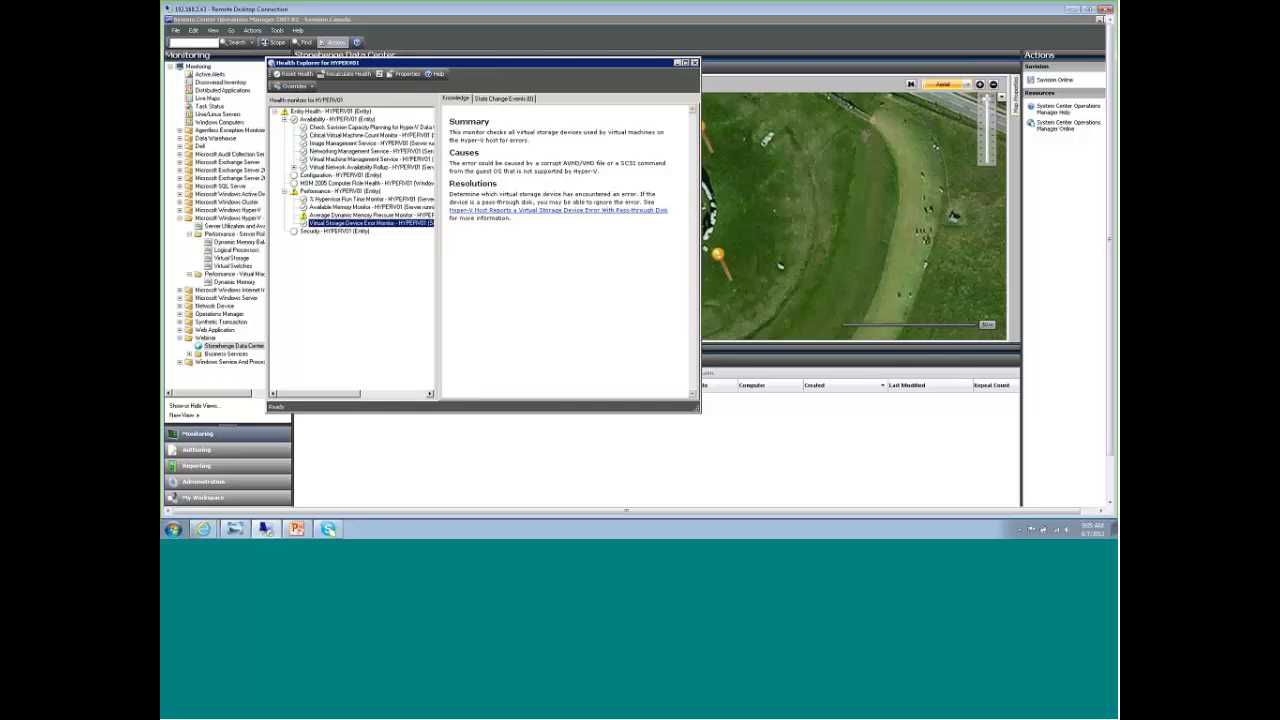
key("alt+F4")
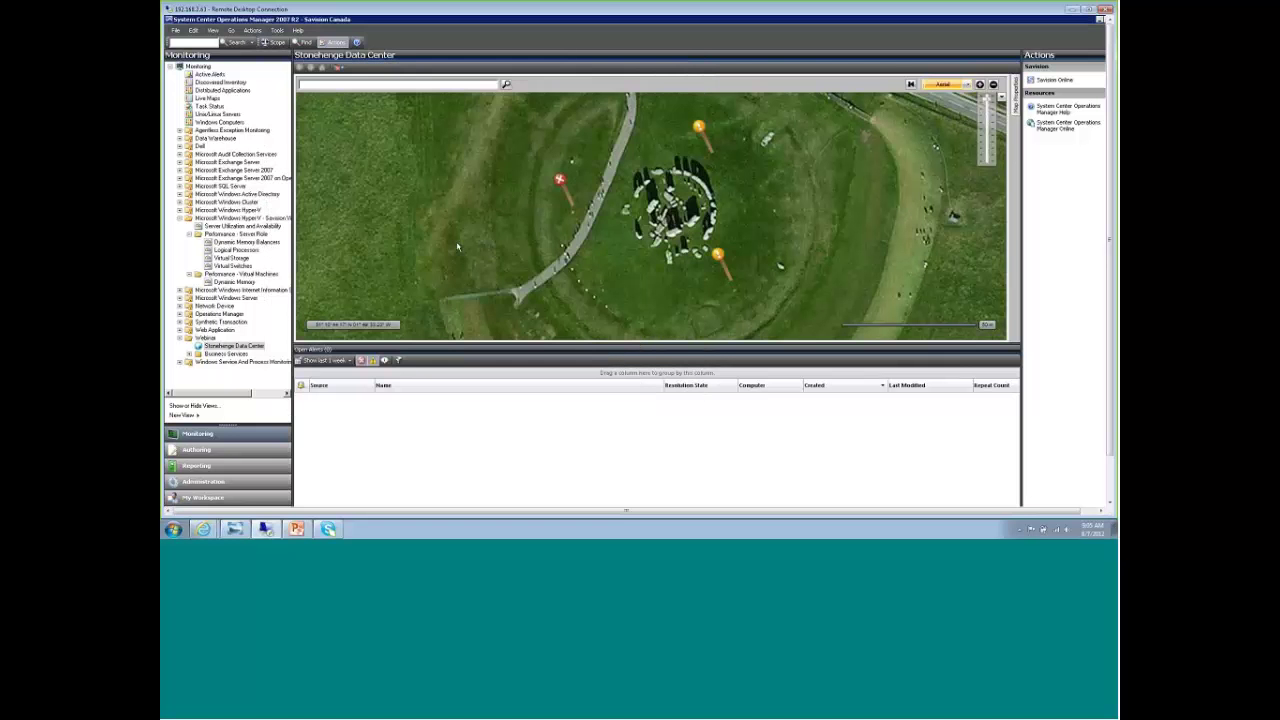
Examine the Hyper-V performance views for server utilization, dynamic memory balancers, logical processors, virtual storage and virtual switches
left_click(244, 228)
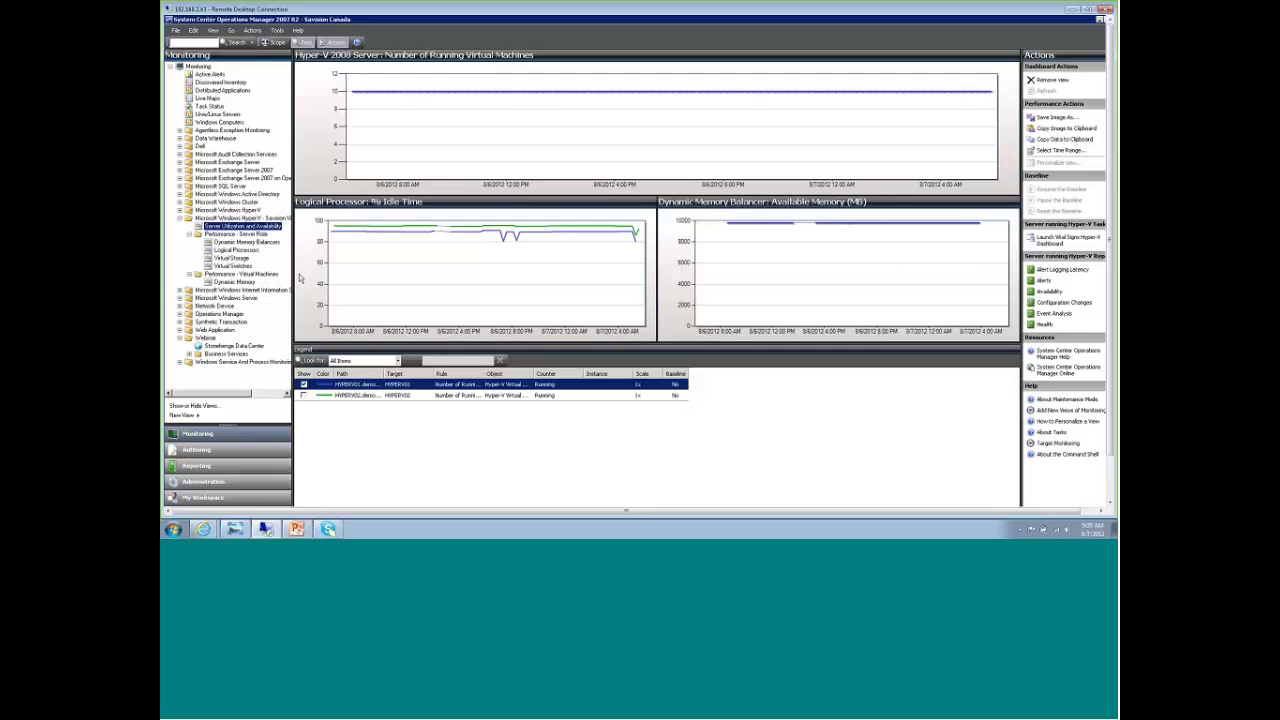
left_click(250, 242)
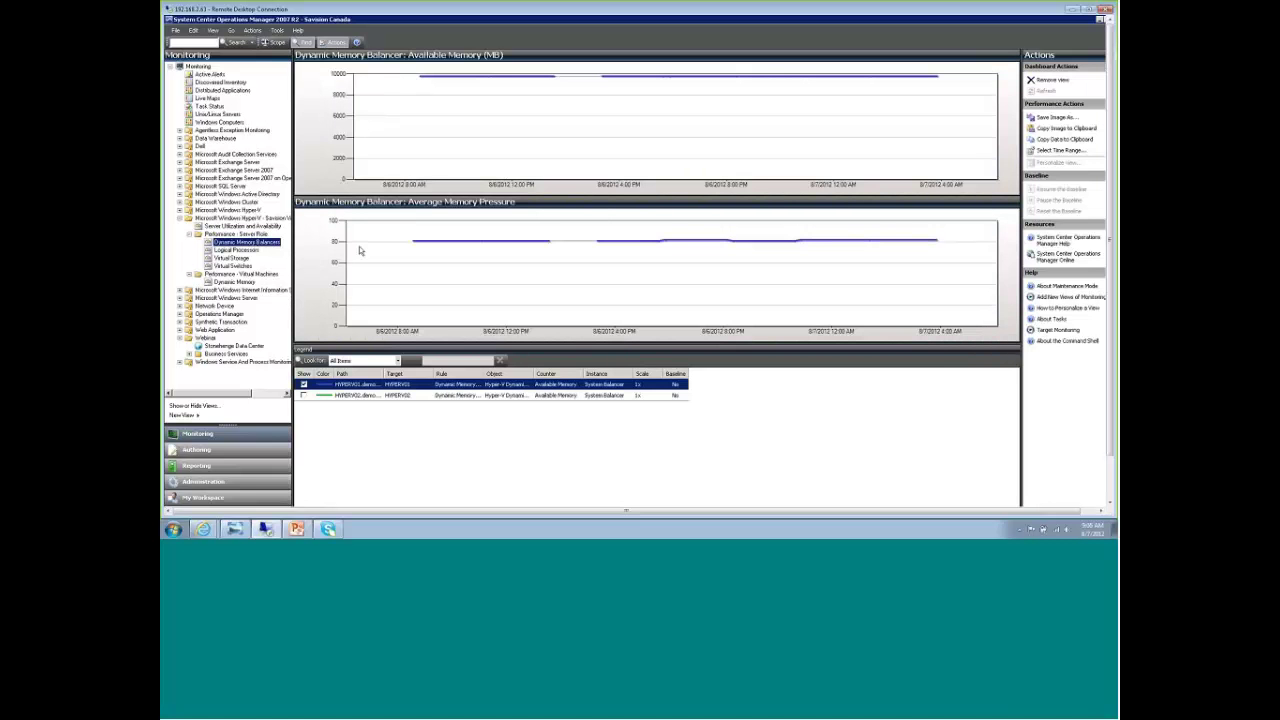
left_click(250, 251)
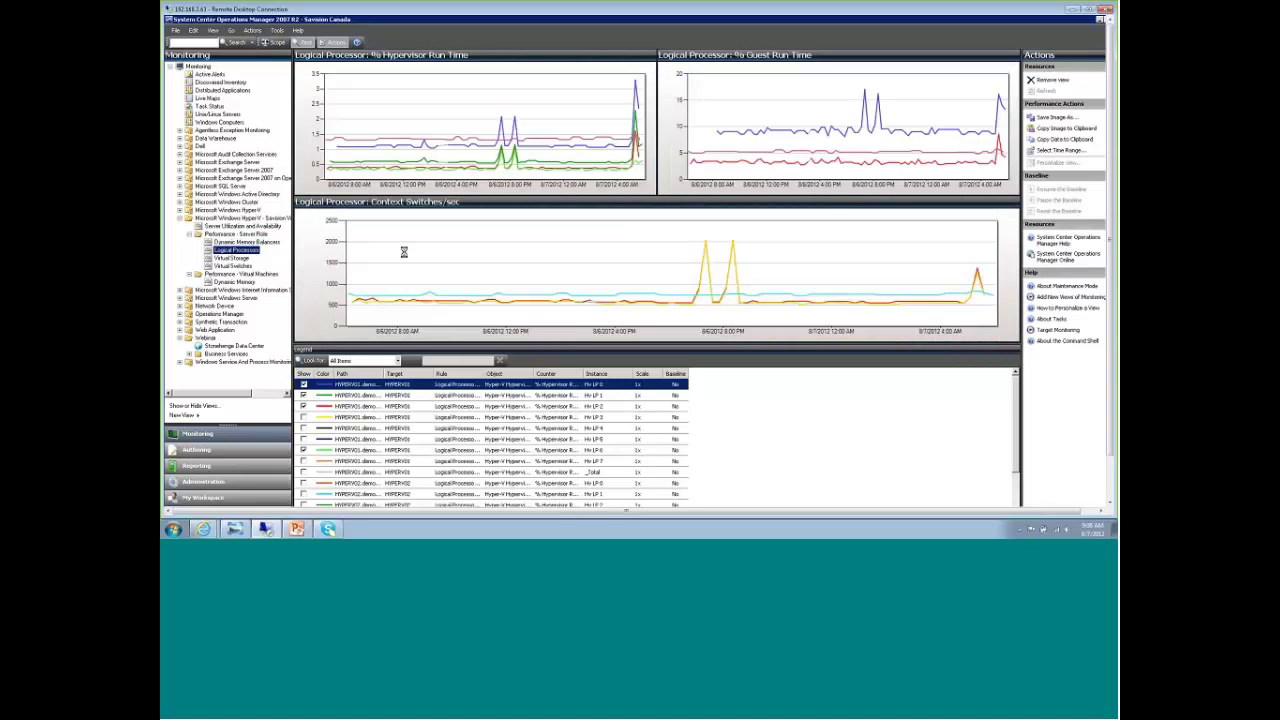
key("Down")
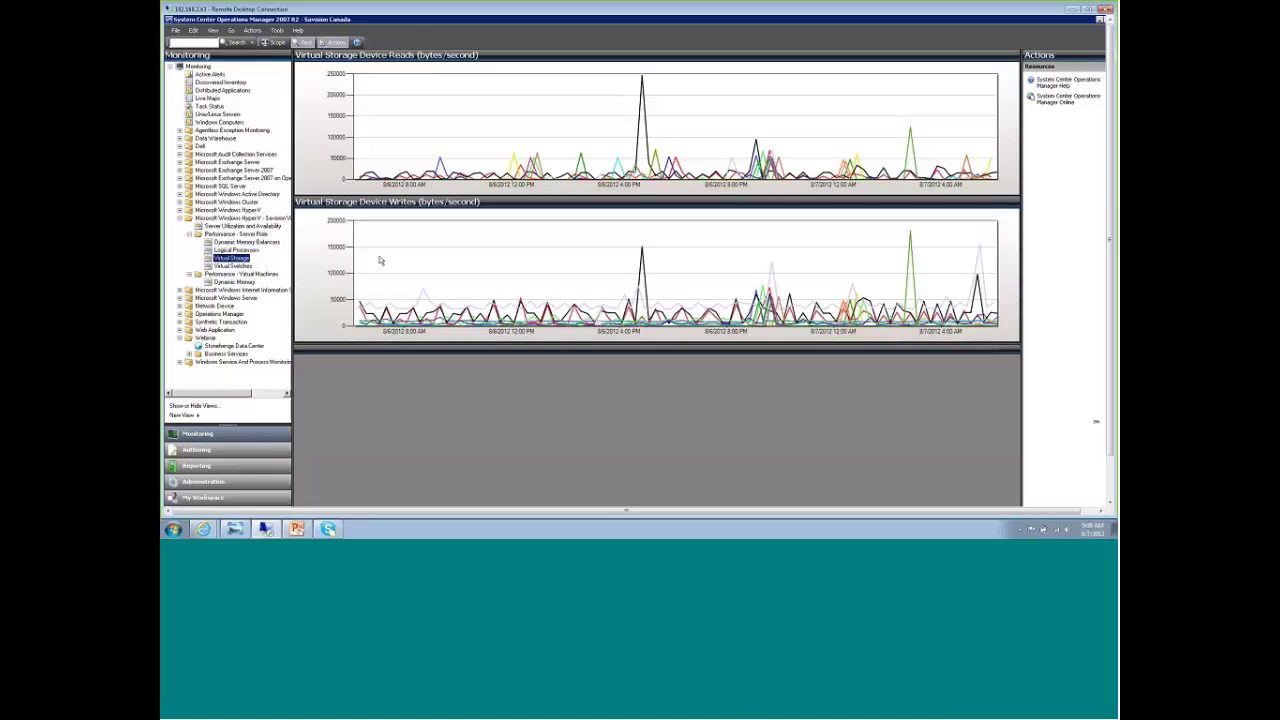
key("Down")
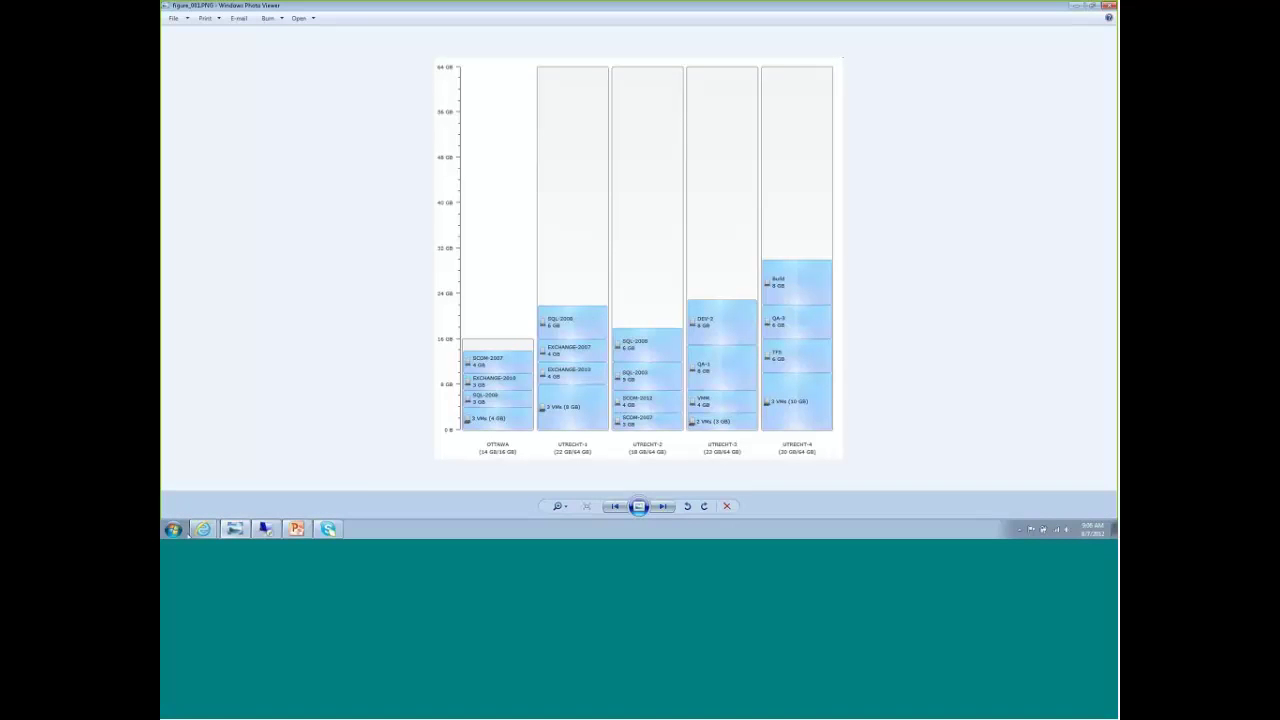
Switch to Savision Vital Signs in Internet Explorer and view the capacity start pages of HYPERV02, HYPERV01 and all Hyper-V hosts
mouse_move(200, 530)
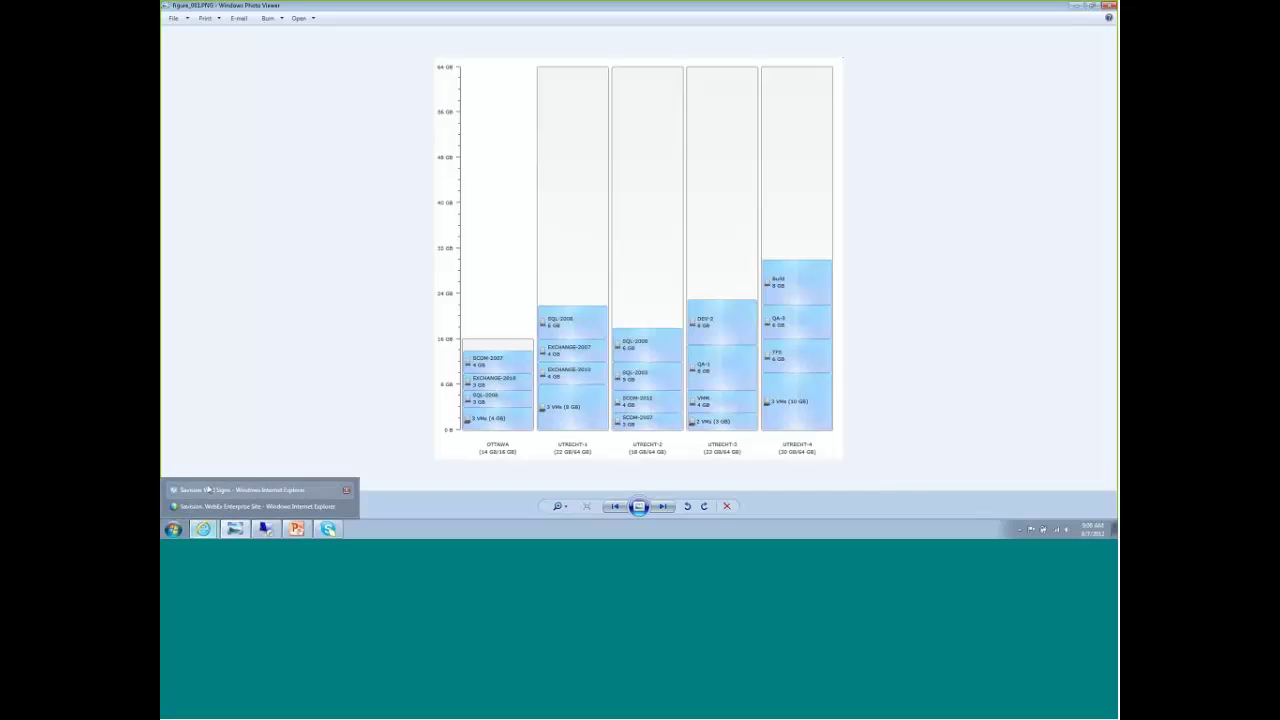
left_click(207, 490)
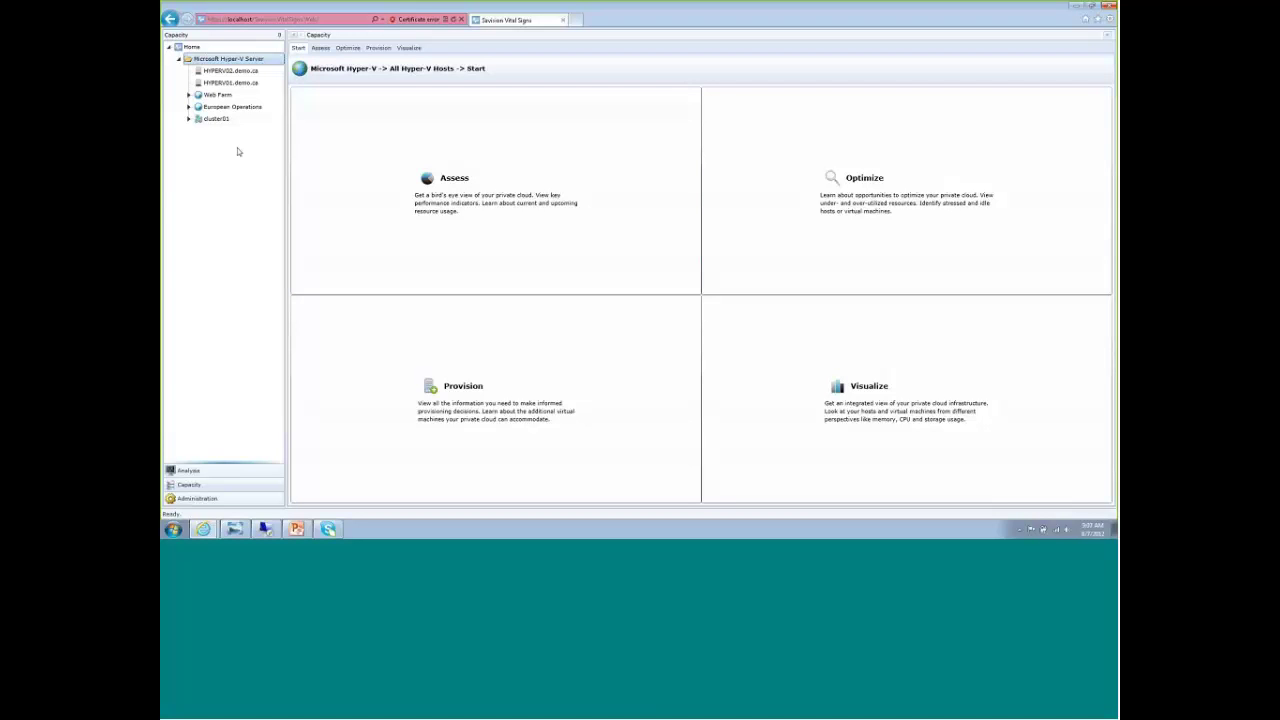
left_click(239, 73)
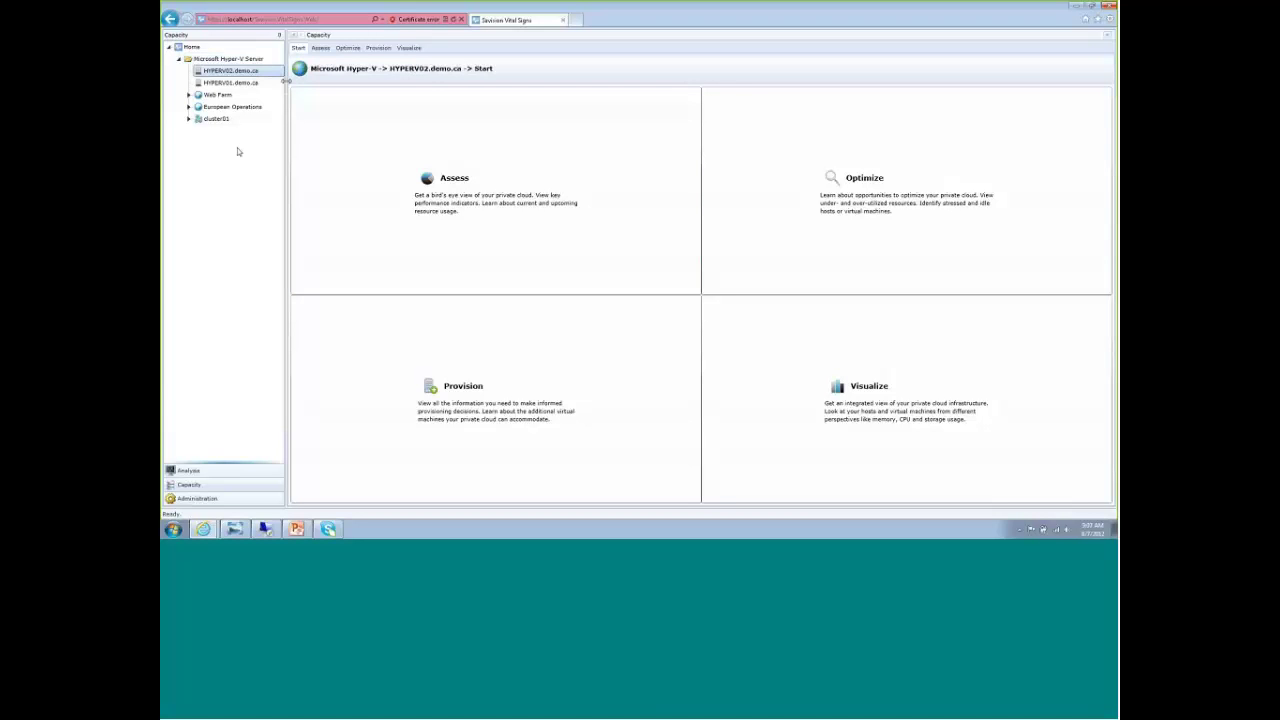
left_click(240, 83)
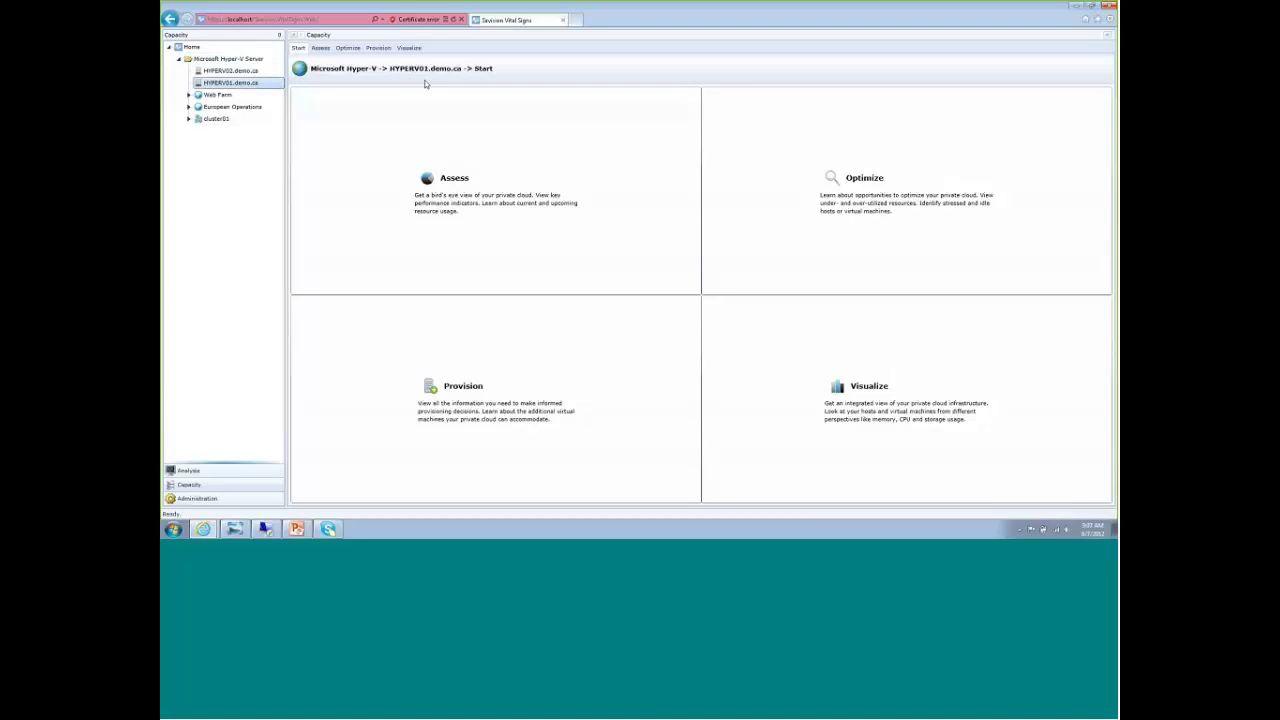
left_click(240, 59)
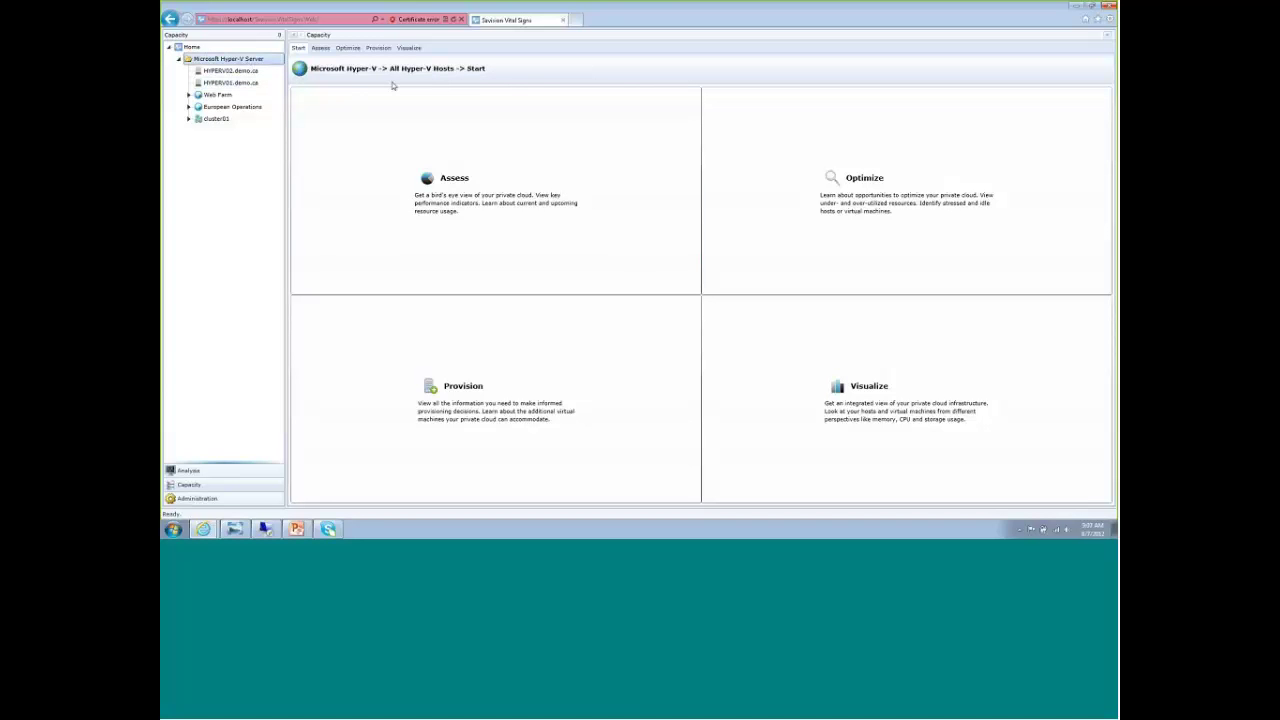
Expand cluster01 and Web Farm in the capacity tree, and open the Assess report for Web Farm
left_click(220, 120)
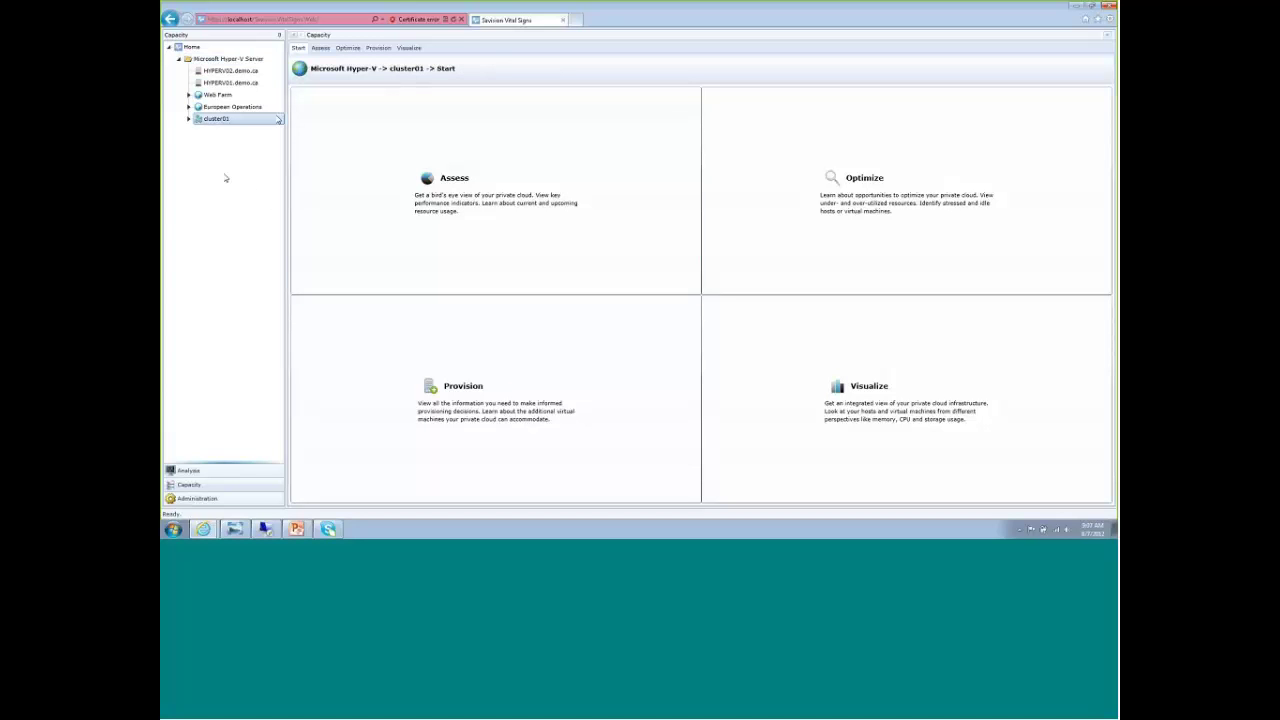
left_click(189, 119)
left_click(218, 95)
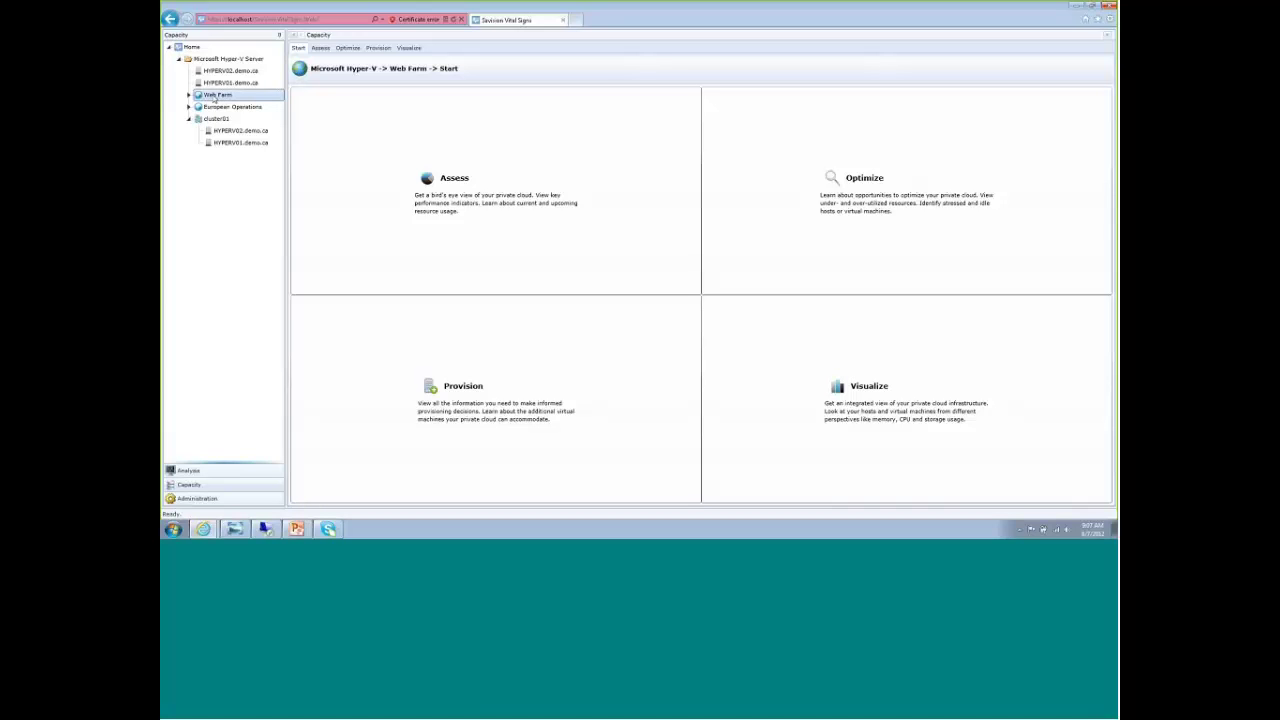
left_click(189, 95)
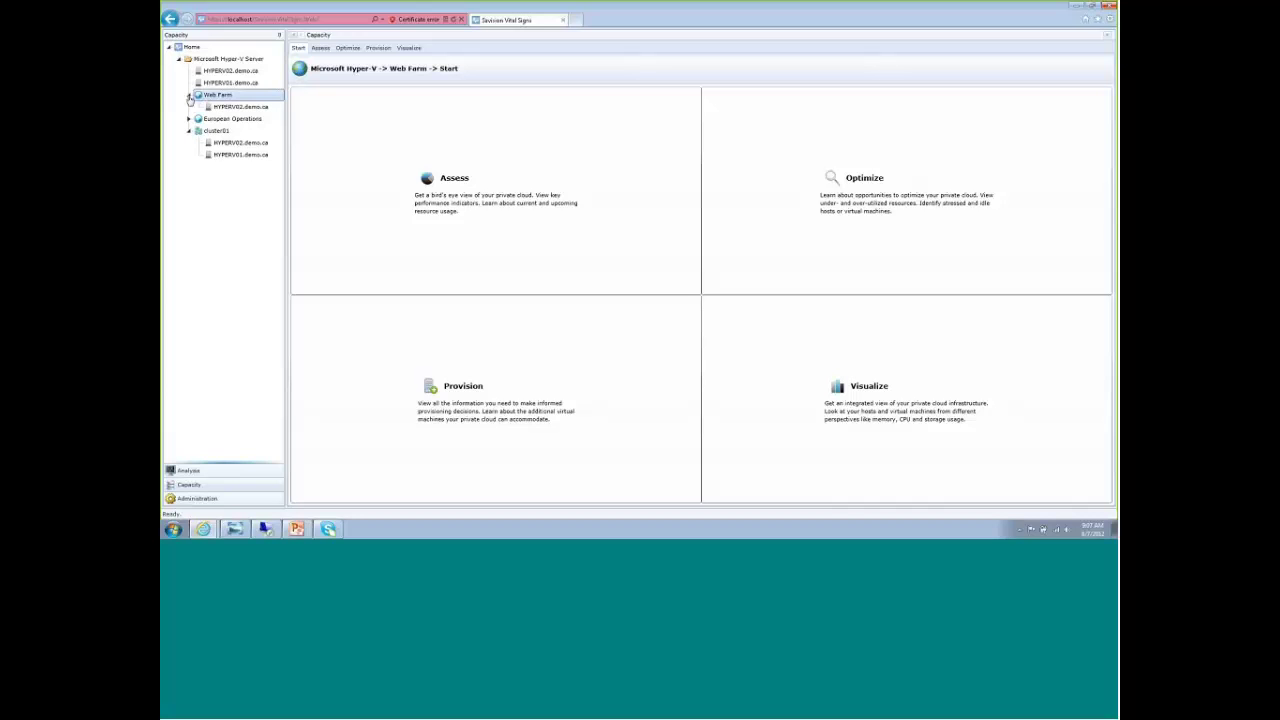
left_click(409, 160)
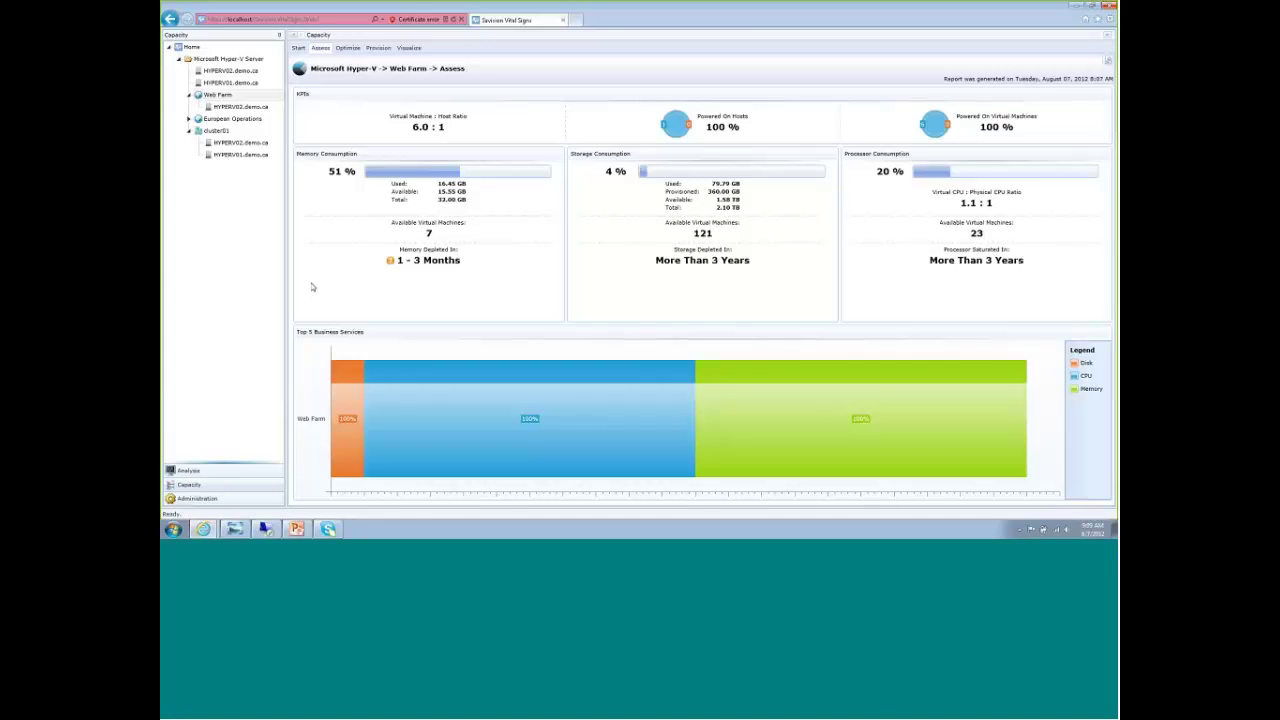
Open and refresh the Web Farm Optimize report, and show the top stressed VMs for memory and top stressed volumes for storage
left_click(348, 48)
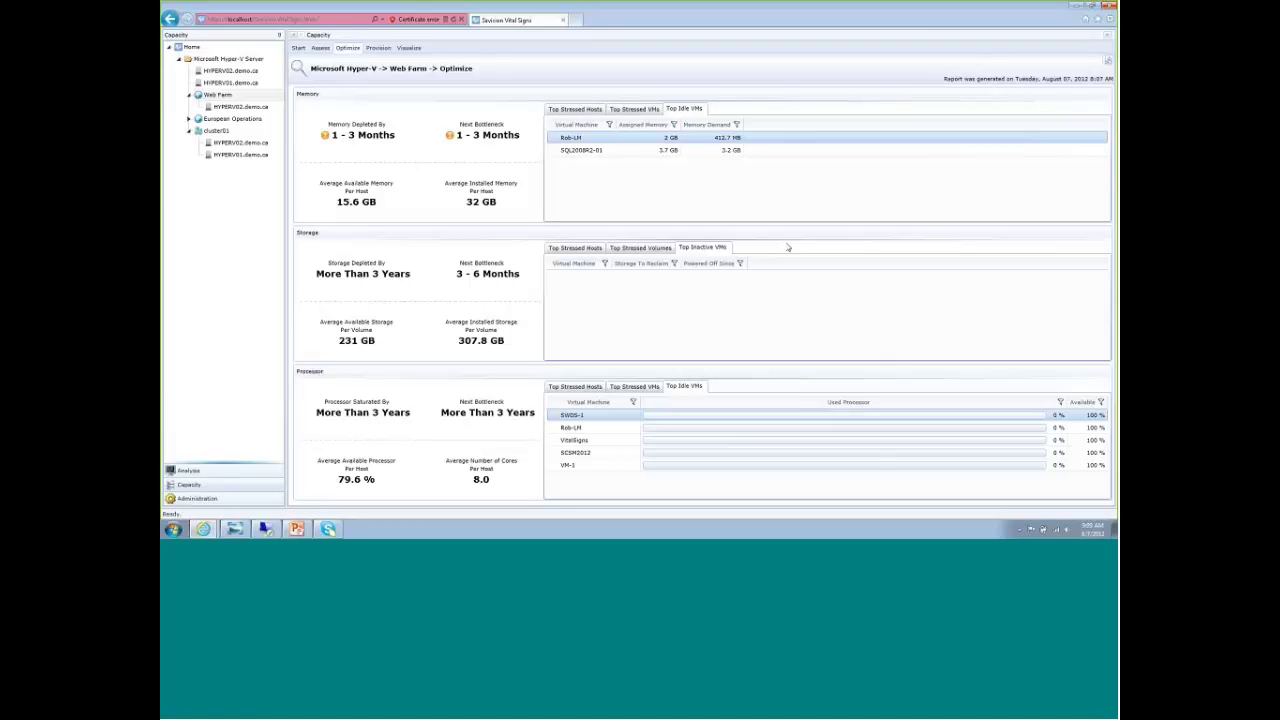
left_click(678, 108)
left_click(1107, 61)
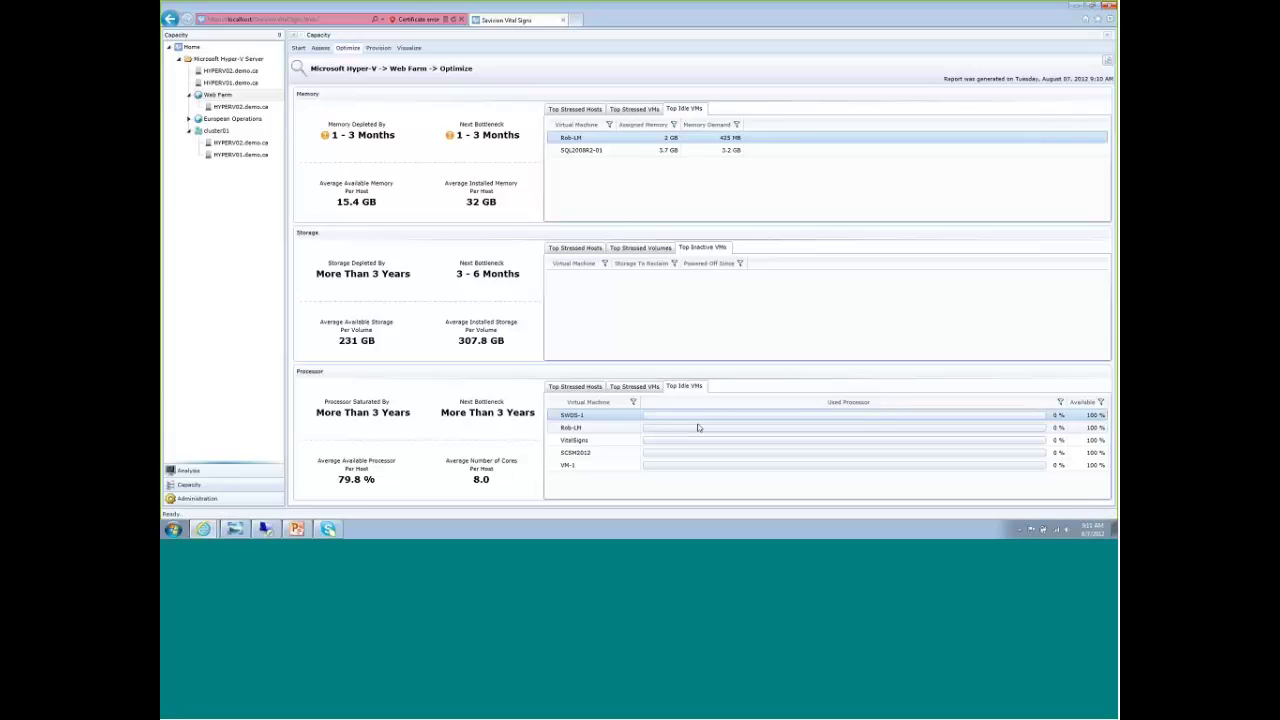
left_click(640, 109)
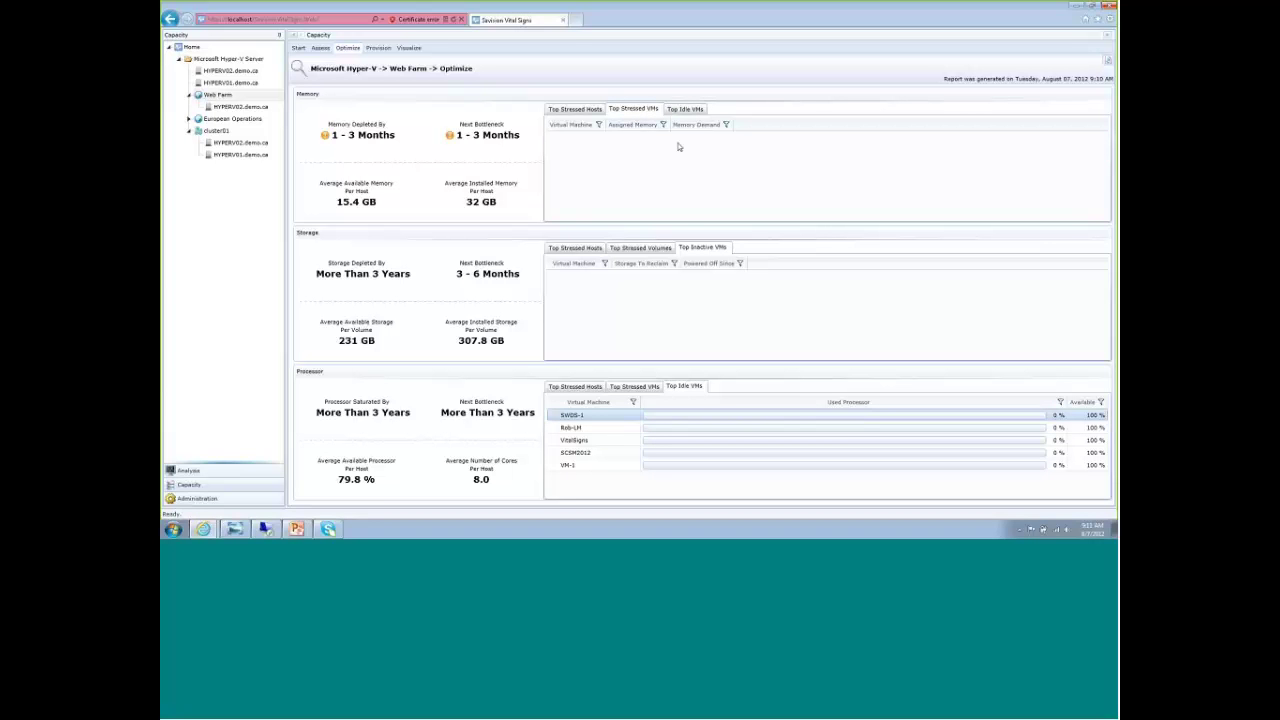
left_click(642, 248)
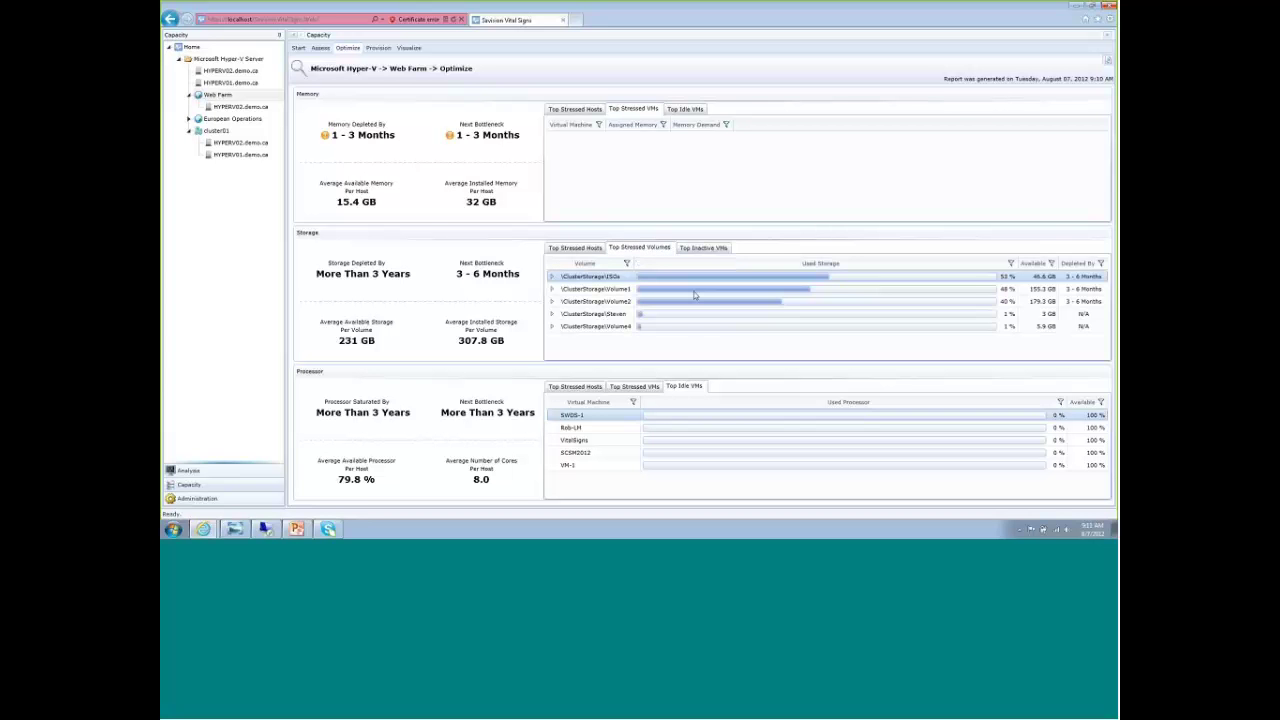
Expand the hosts of the \ClusterStorage\ISOs volume, and show the top stressed VMs and top stressed hosts for processor
left_click(552, 277)
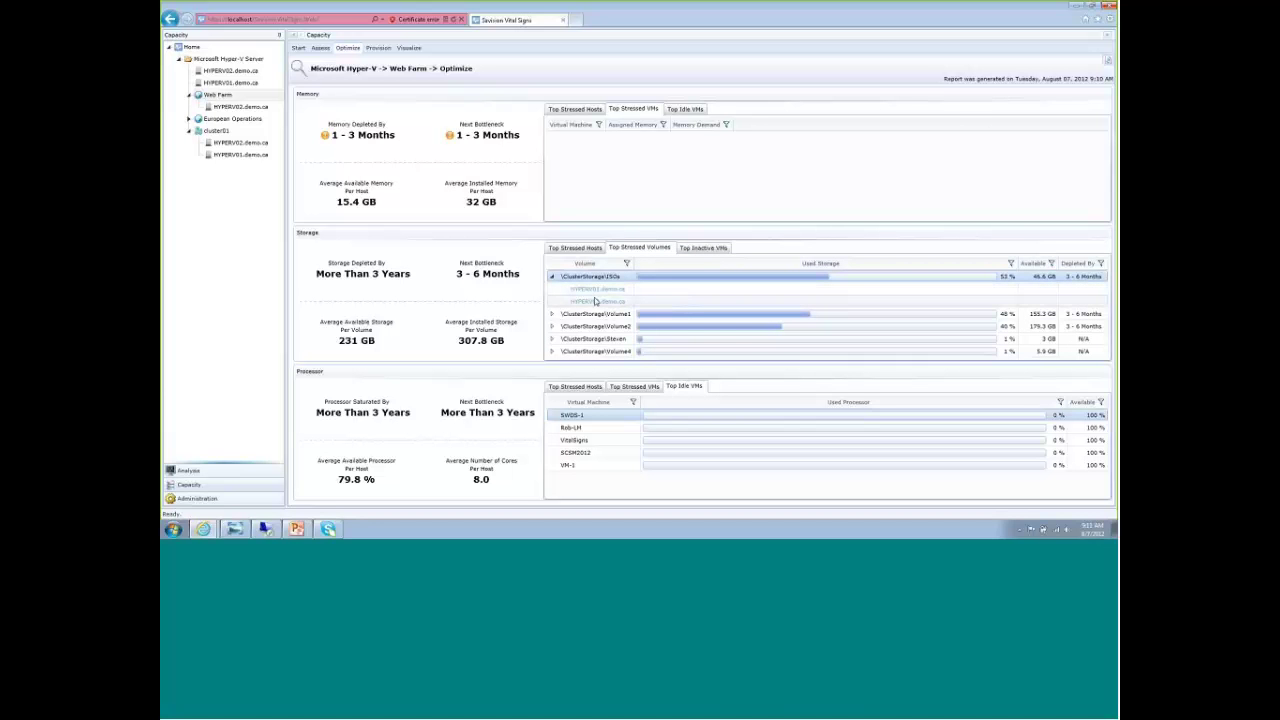
left_click(645, 388)
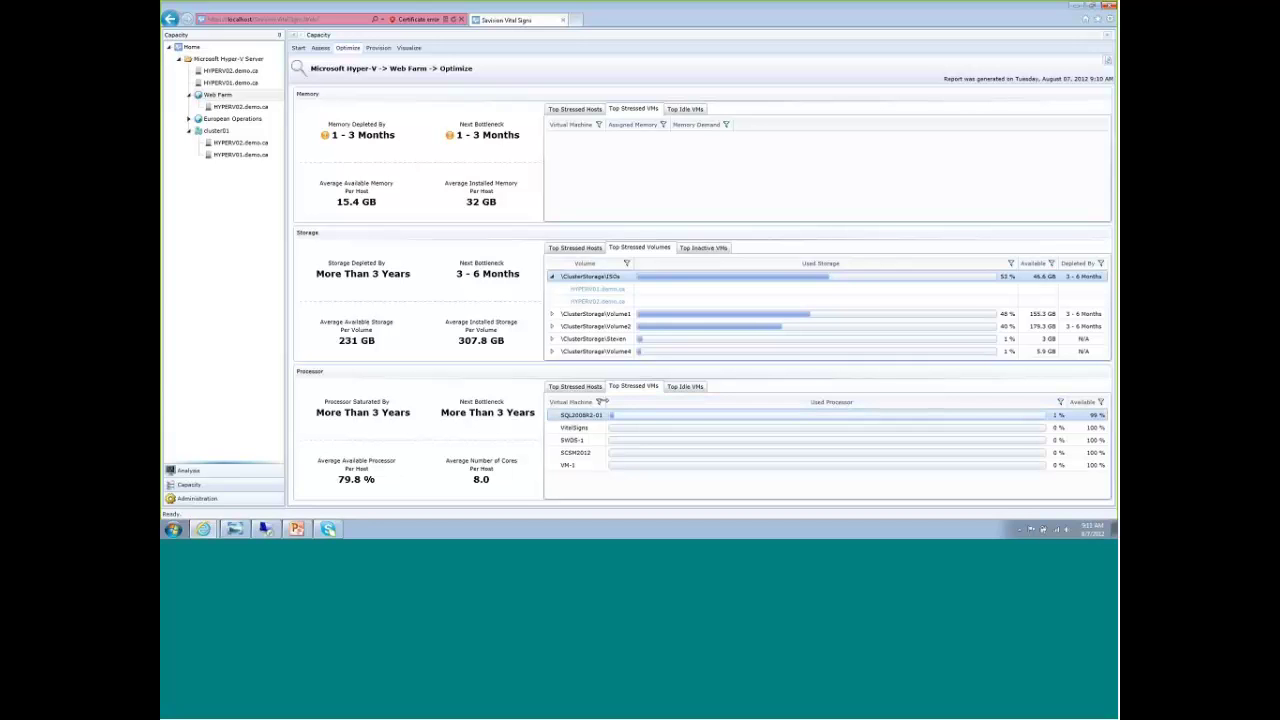
left_click(577, 386)
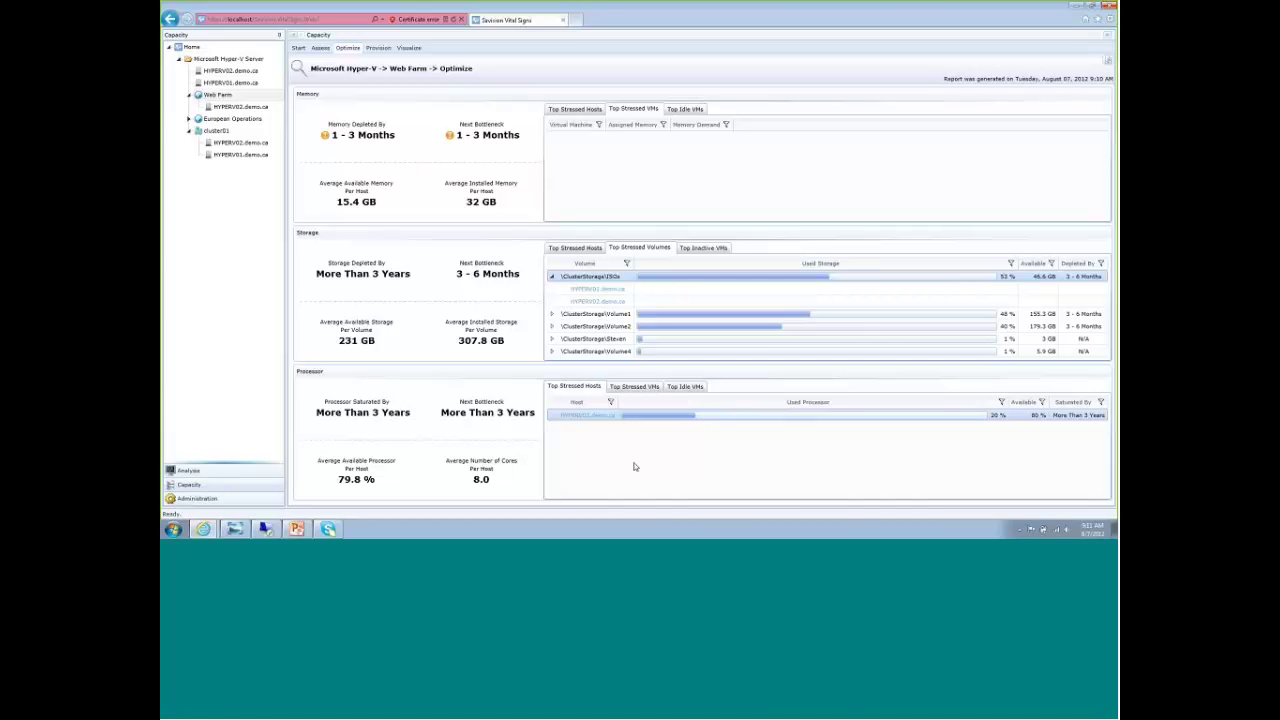
Open the Provision report for Web Farm and show the top idle volumes for storage
left_click(379, 48)
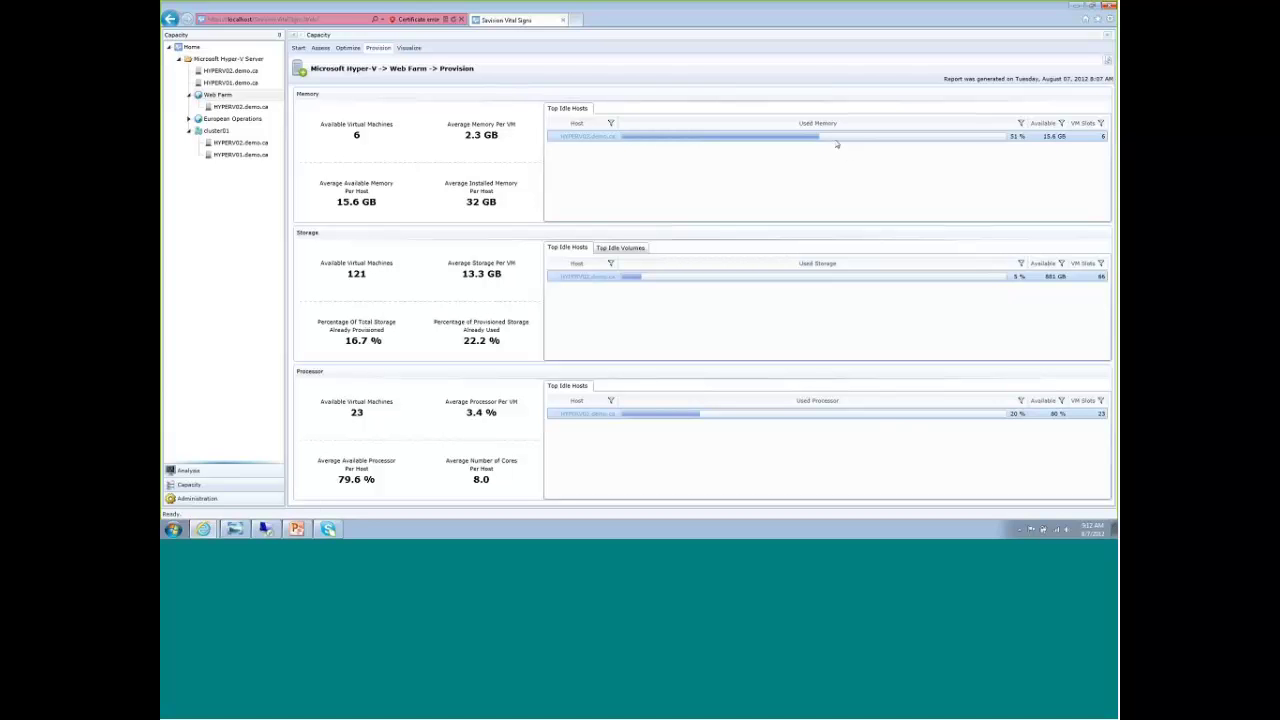
left_click(620, 247)
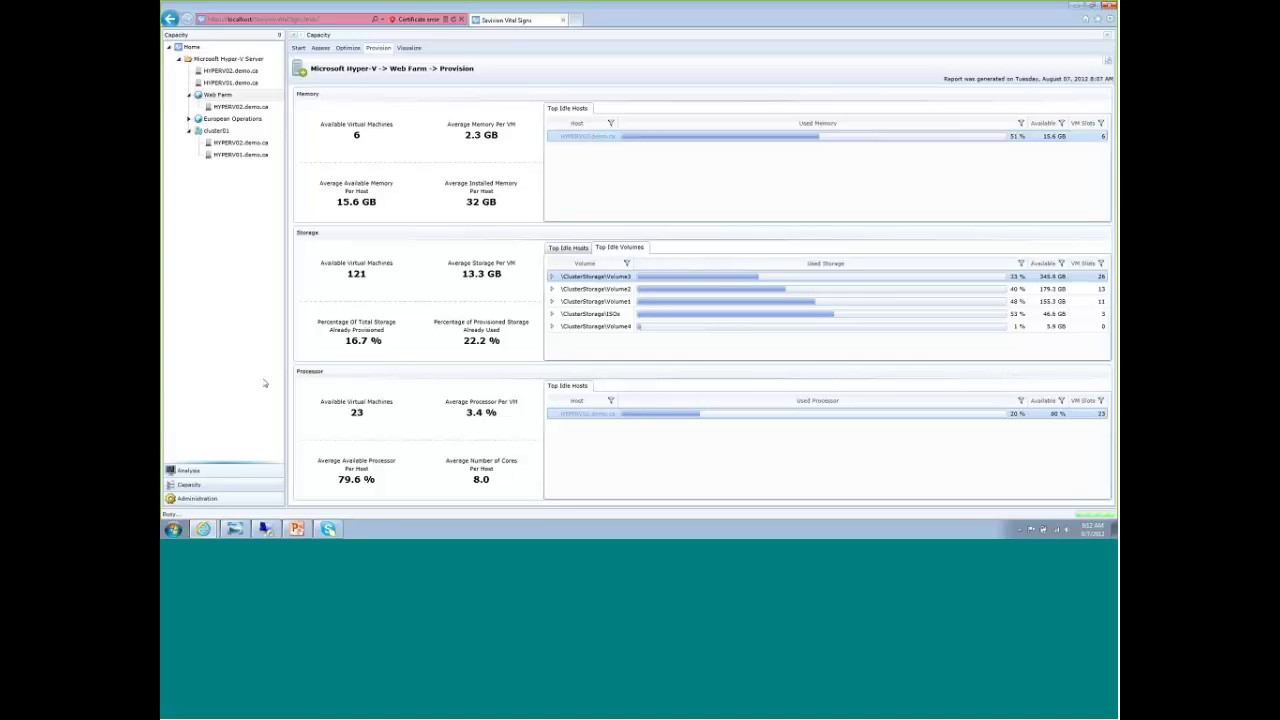
Return to the HYPERV01 analysis dashboard's storage map and inspect the file blocks on Volume3, including the SQL2008R2-02 snapshot hard disk
left_click(189, 470)
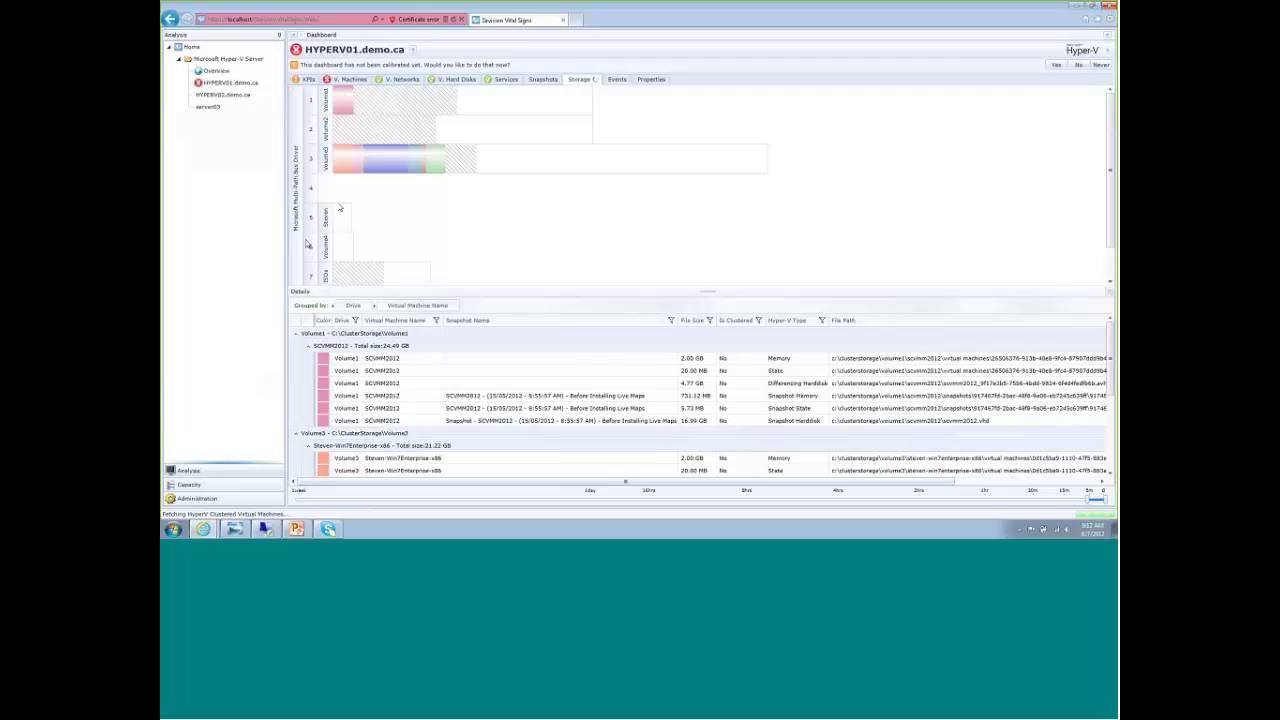
scroll(500, 217, "down", 1)
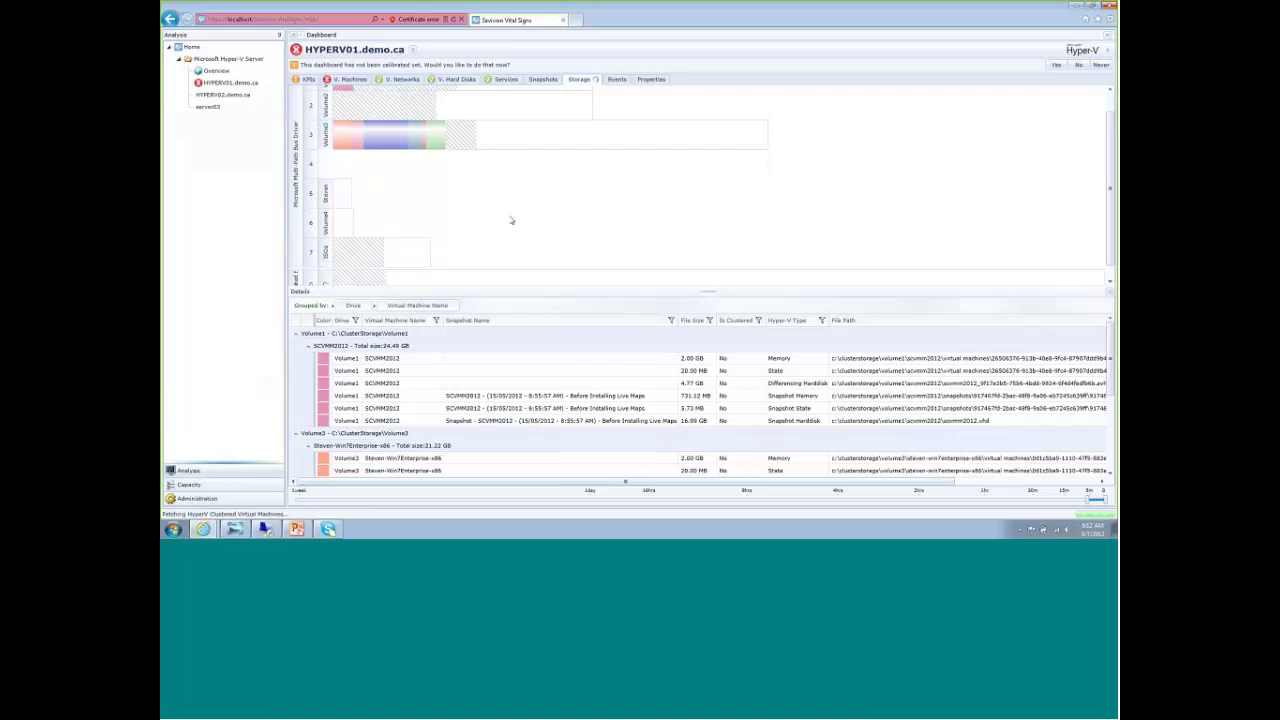
scroll(437, 214, "up", 1)
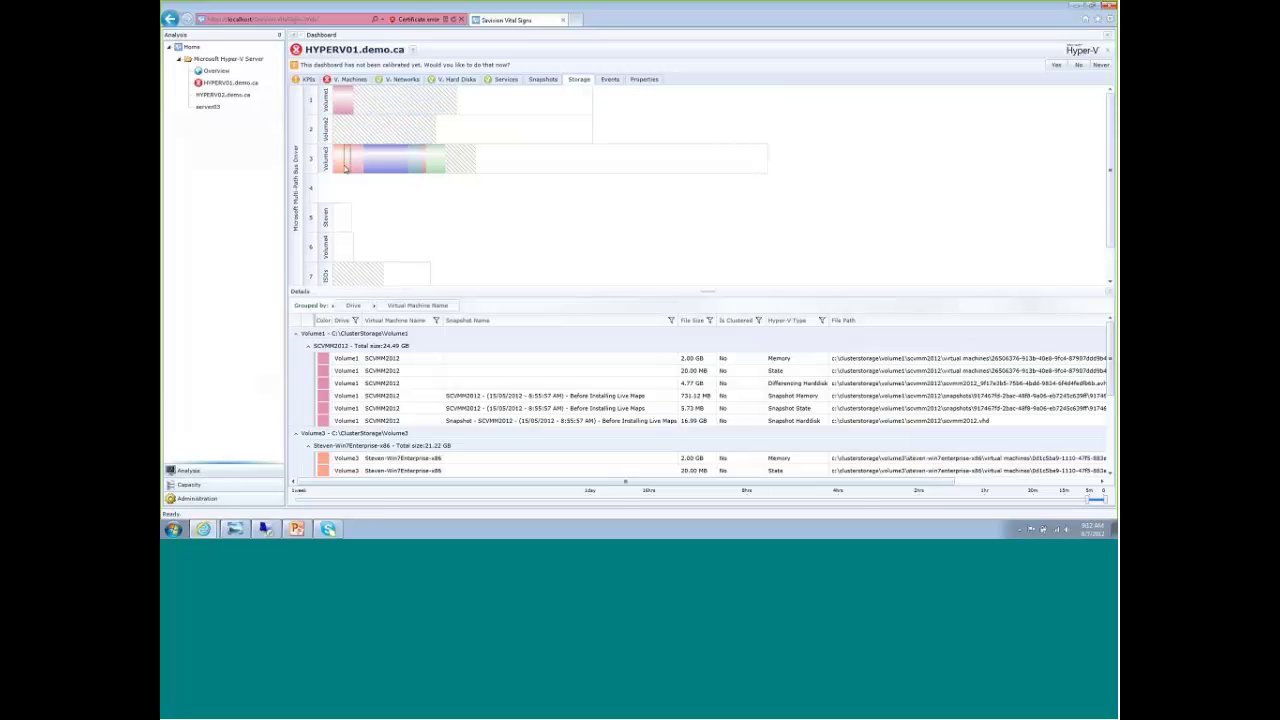
left_click(345, 167)
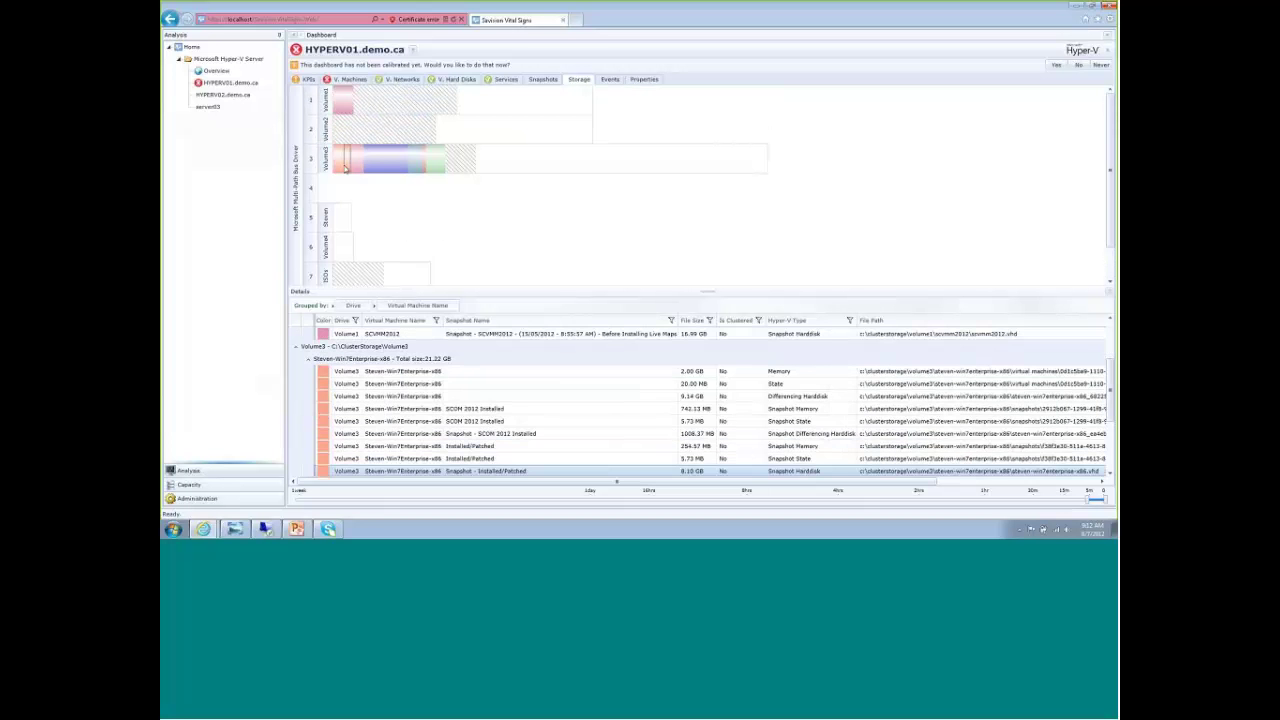
left_click(356, 168)
left_click(388, 171)
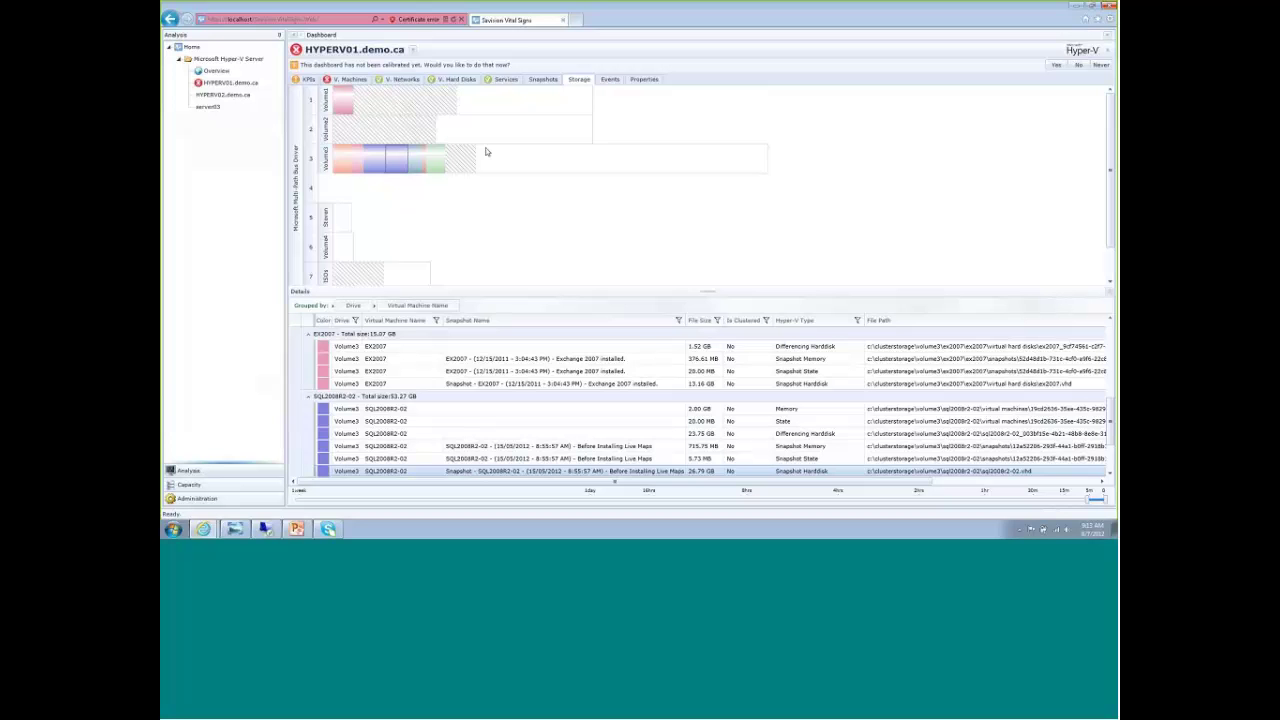
View the virtual machines on HYPERV01 and expand the memory and processor performance metrics of EX2010
left_click(350, 79)
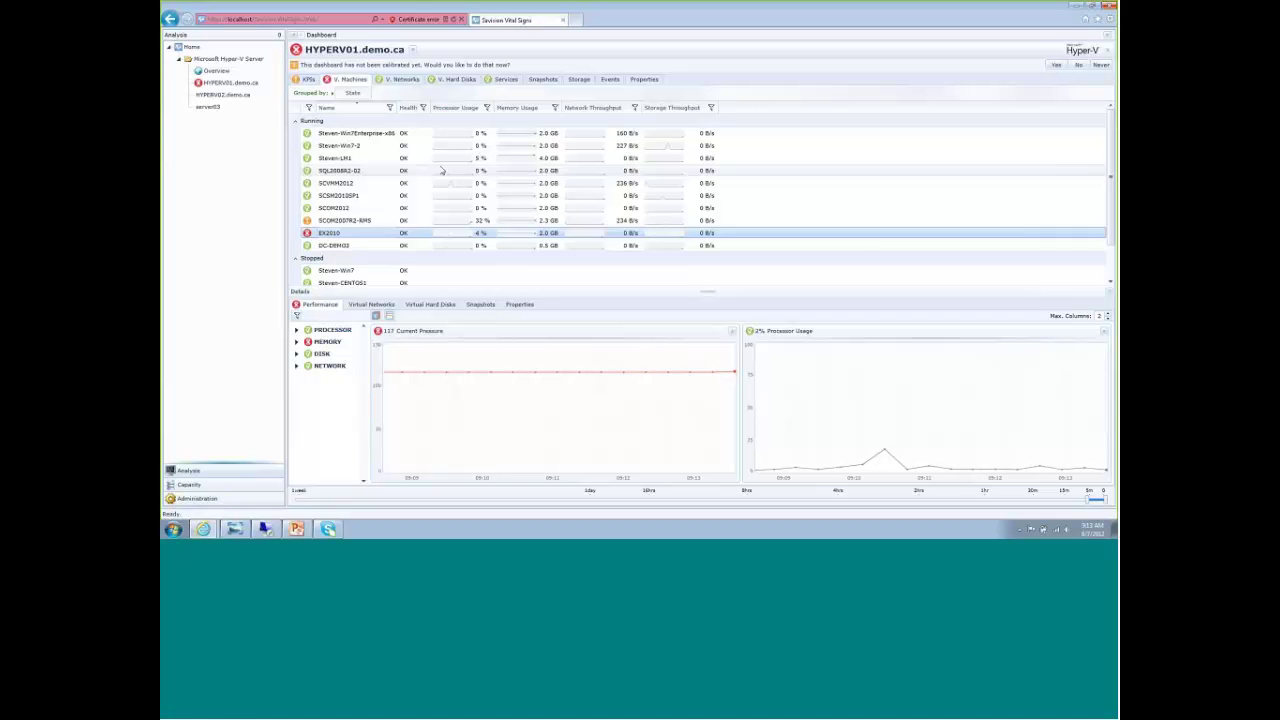
left_click(297, 343)
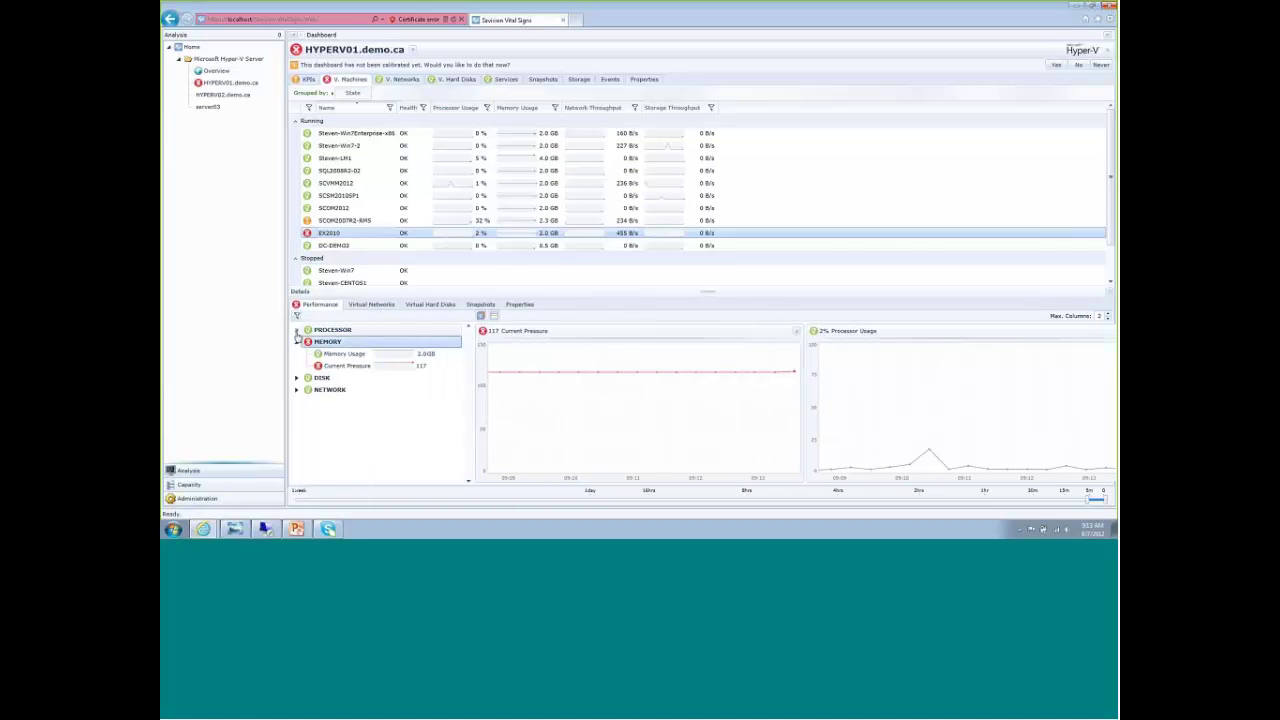
left_click(296, 330)
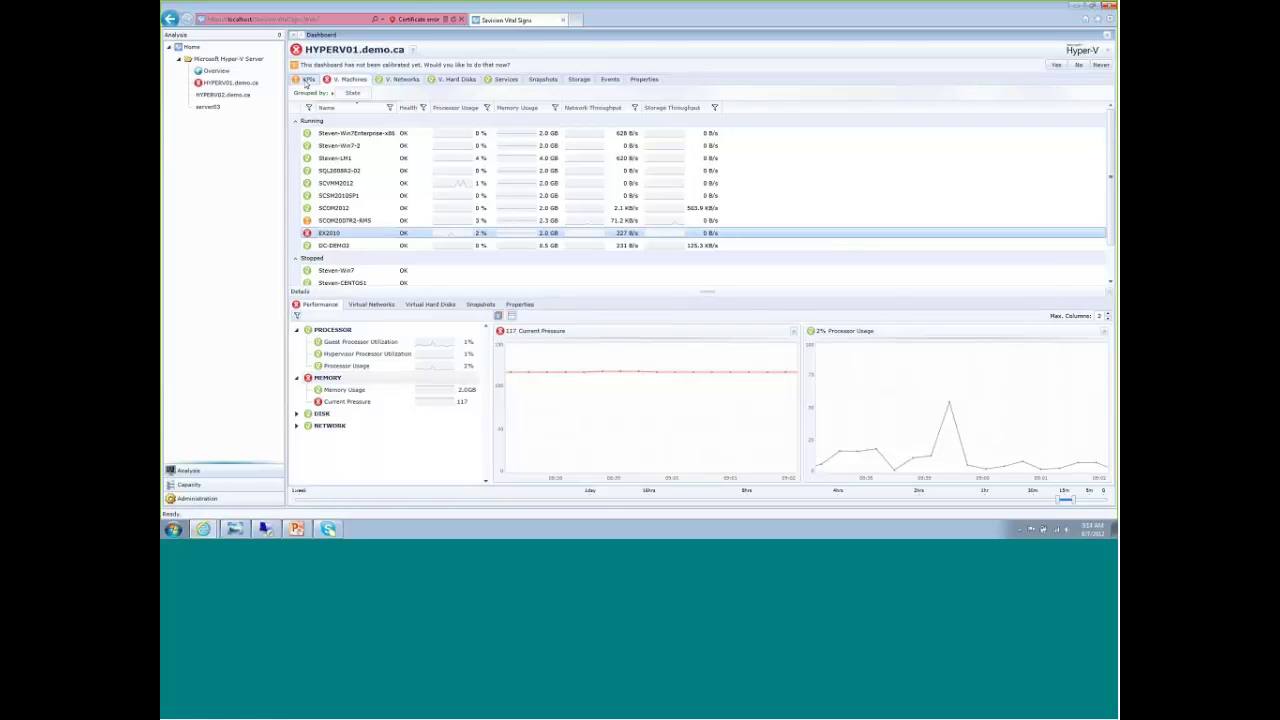
View the KPIs of HYPERV01 and expand the Hyper-V metrics, including the disk and network groups
left_click(307, 80)
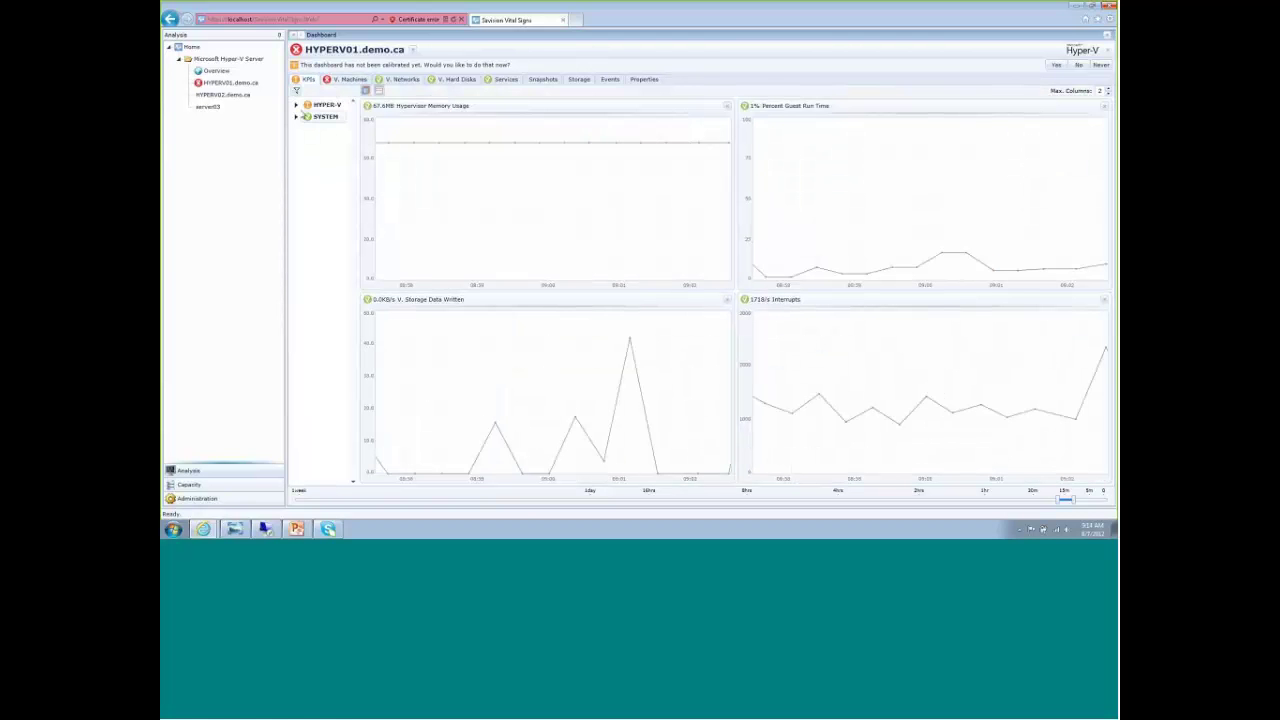
left_click(297, 110)
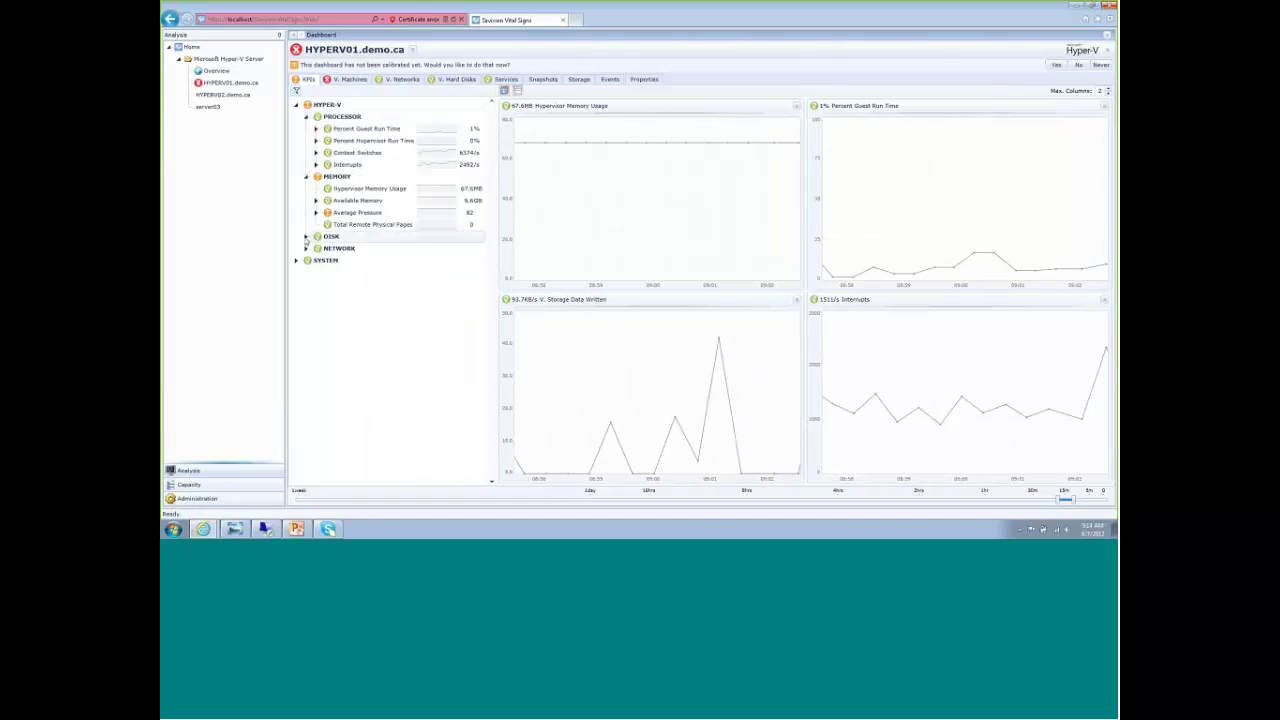
left_click(306, 237)
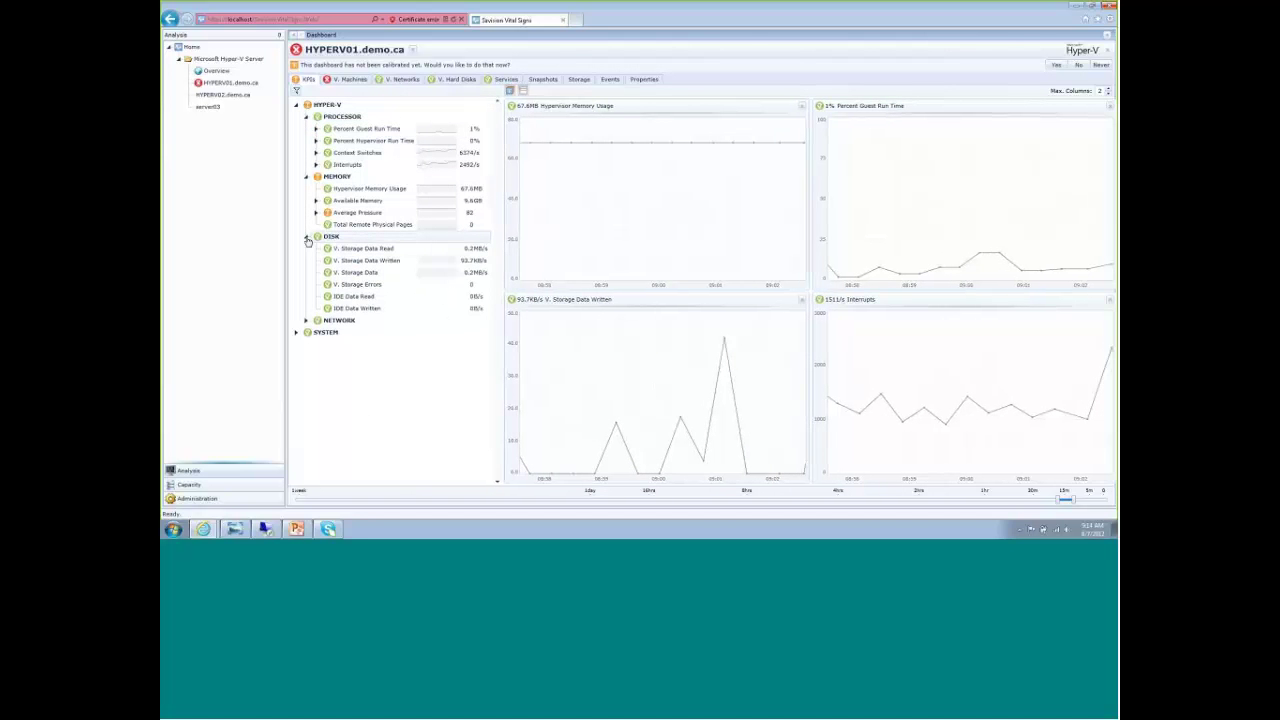
left_click(306, 321)
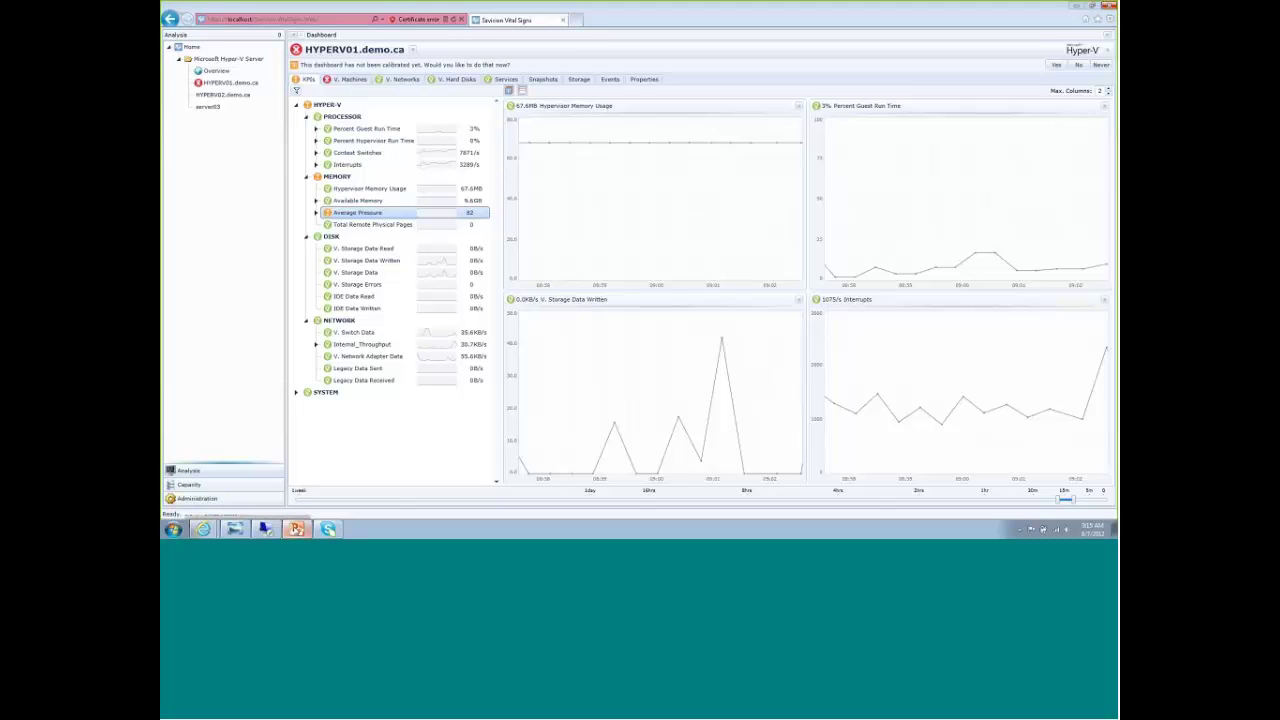
Switch to the Hyper-V Webinar presentation in PowerPoint and start the slide show from the Agenda slide
key("alt+Tab")
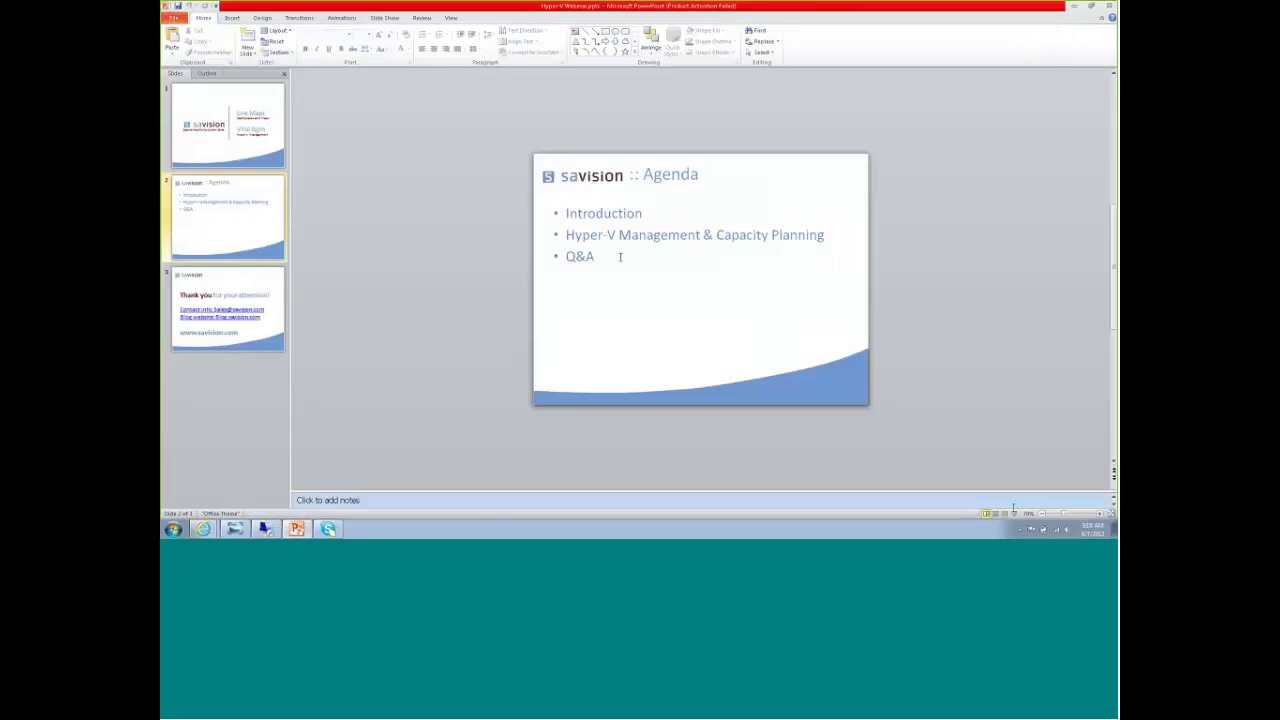
left_click(1013, 512)
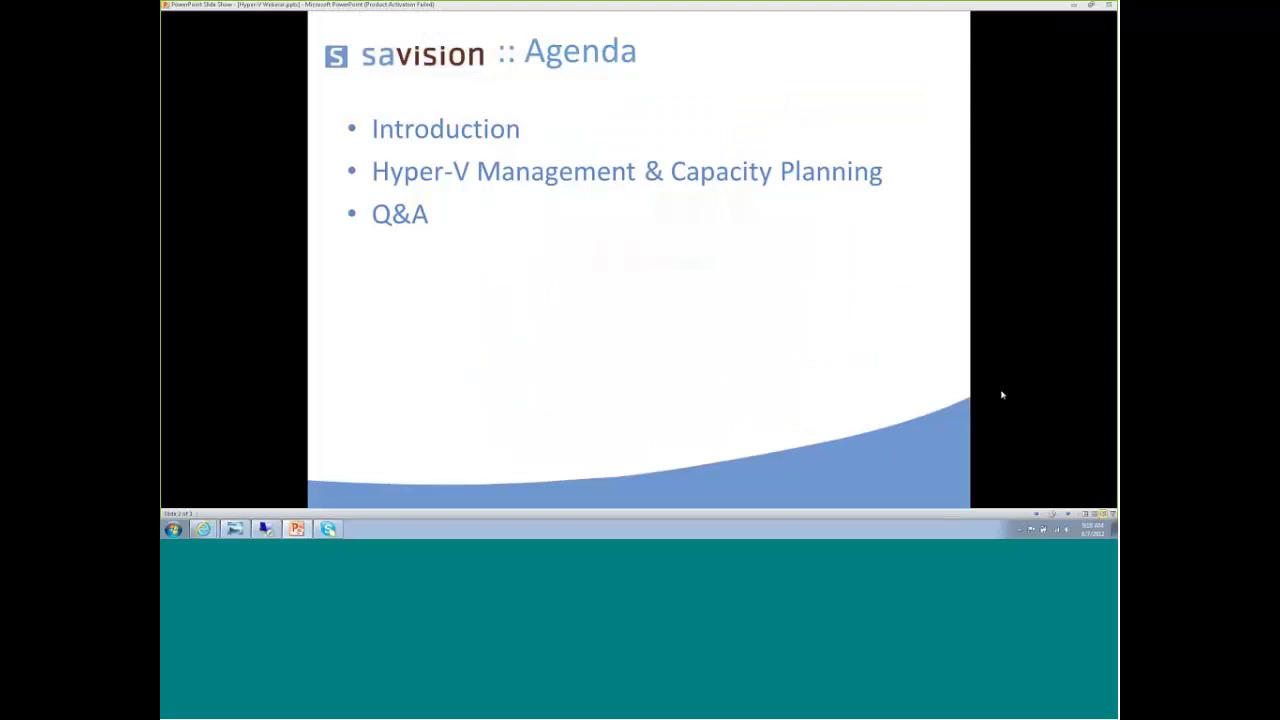